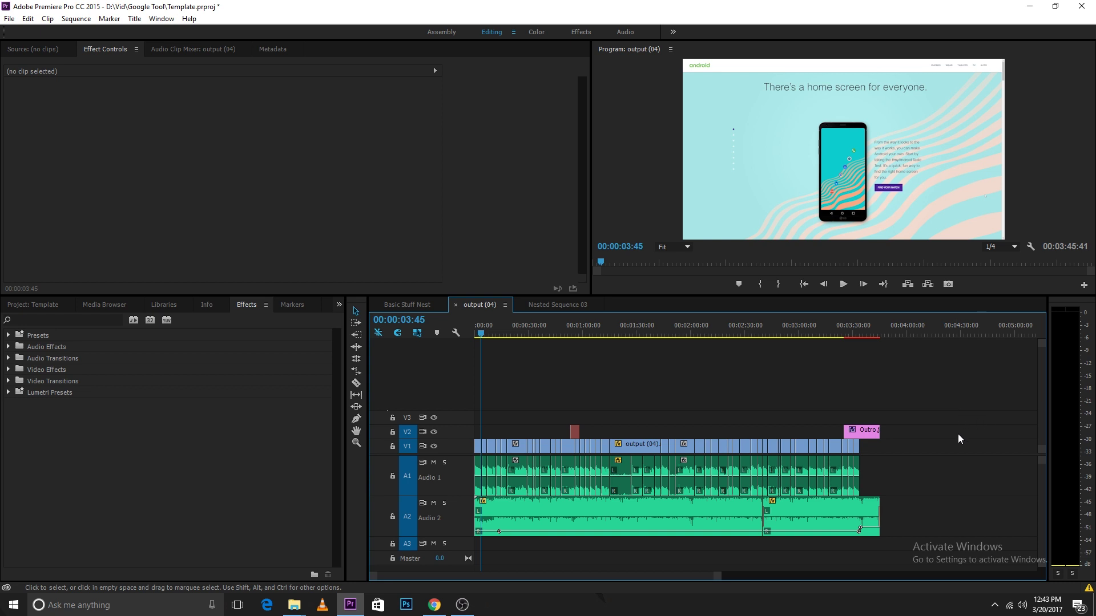
- Delete the two music clips on Audio 2 and fit the whole sequence in the timeline
{"action": "left_click_drag", "start_coordinate": [962, 386], "coordinate": [472, 533]}
{"action": "left_click", "coordinate": [926, 478]}
{"action": "left_click_drag", "start_coordinate": [926, 512], "coordinate": [597, 532]}
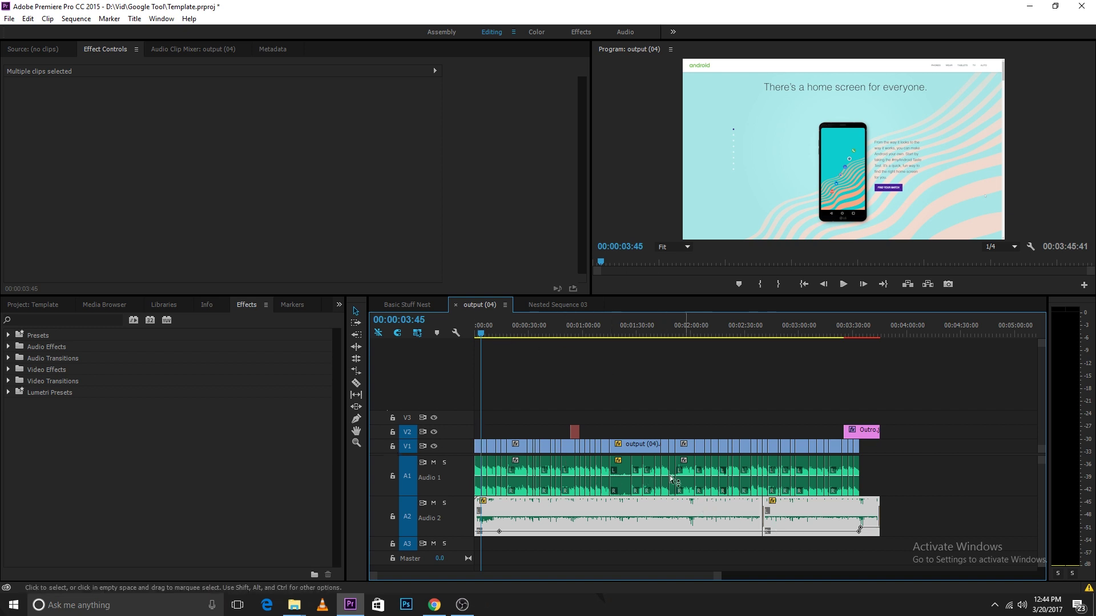
{"action": "scroll", "coordinate": [573, 513], "scroll_direction": "down", "scroll_amount": 1}
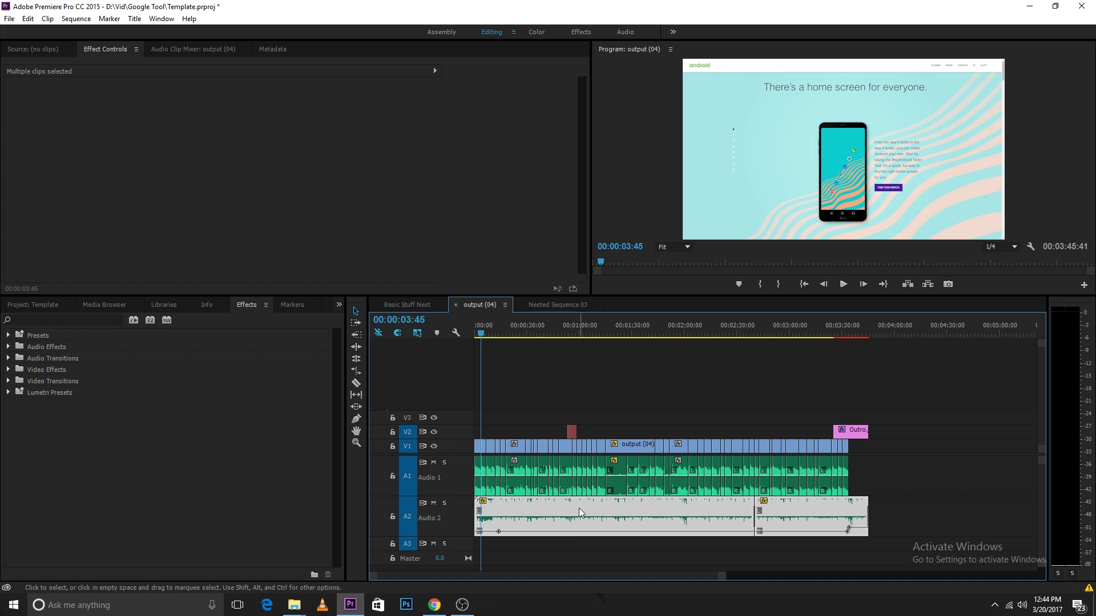
{"action": "key", "text": "Delete"}
{"action": "key", "text": "backslash"}
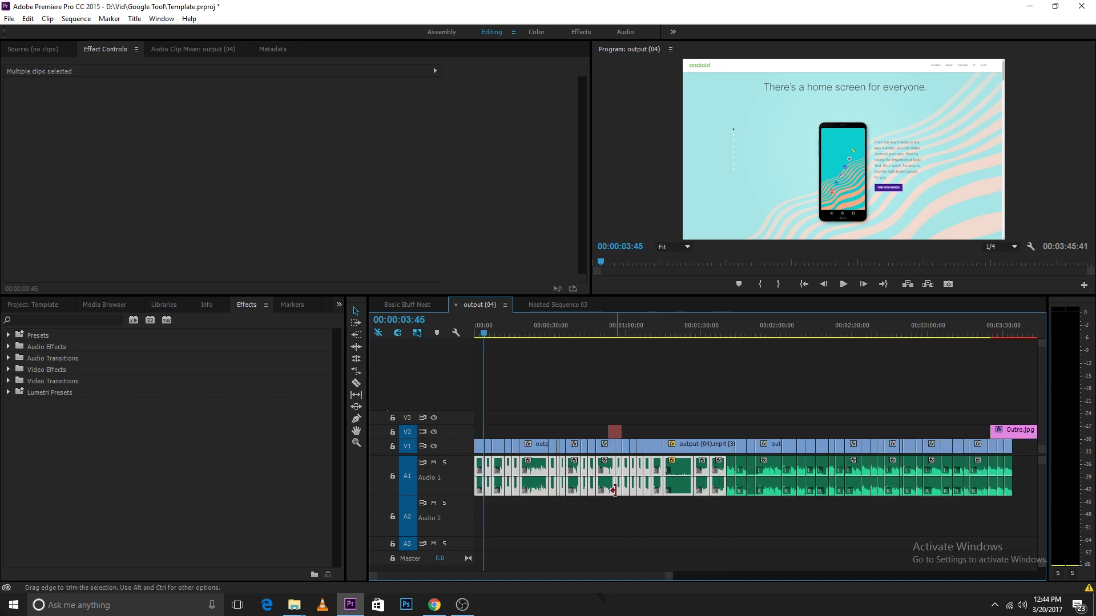
{"action": "left_click", "coordinate": [666, 521]}
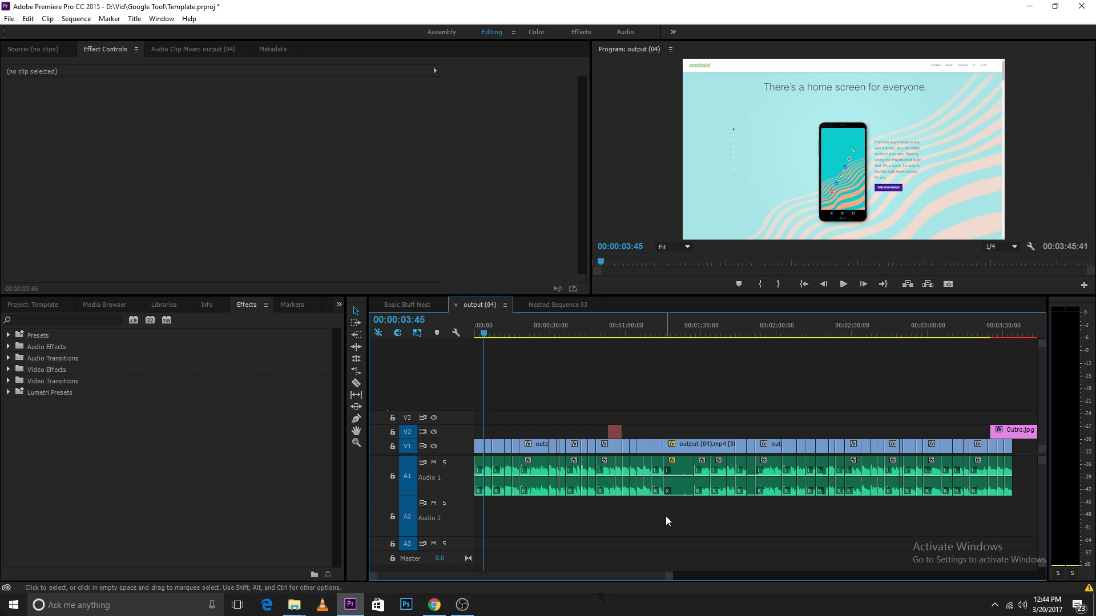
{"action": "key", "text": "space"}
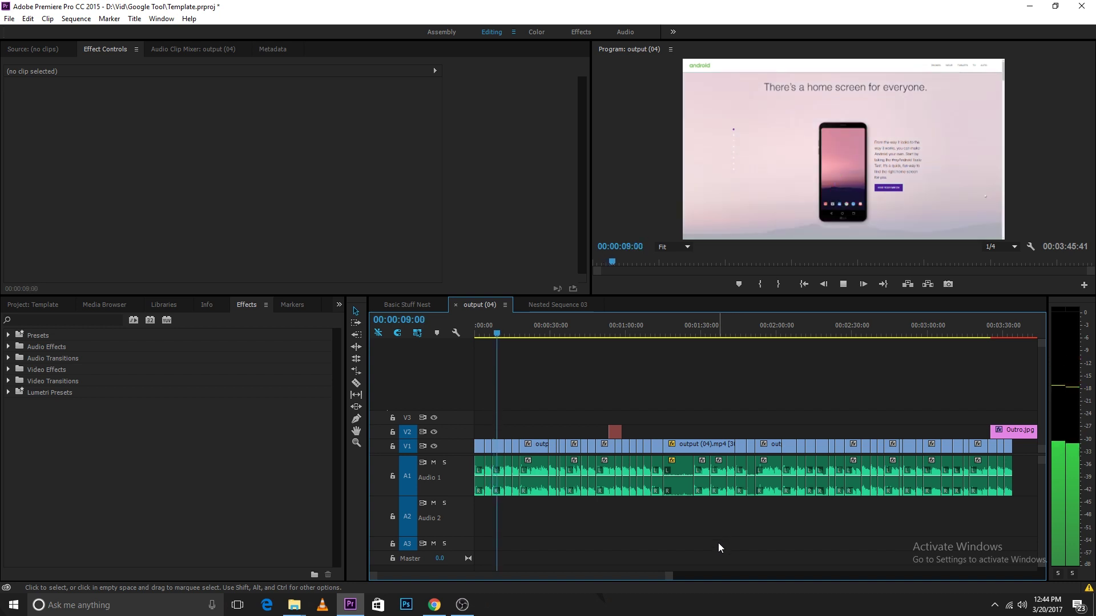
{"action": "key", "text": "space"}
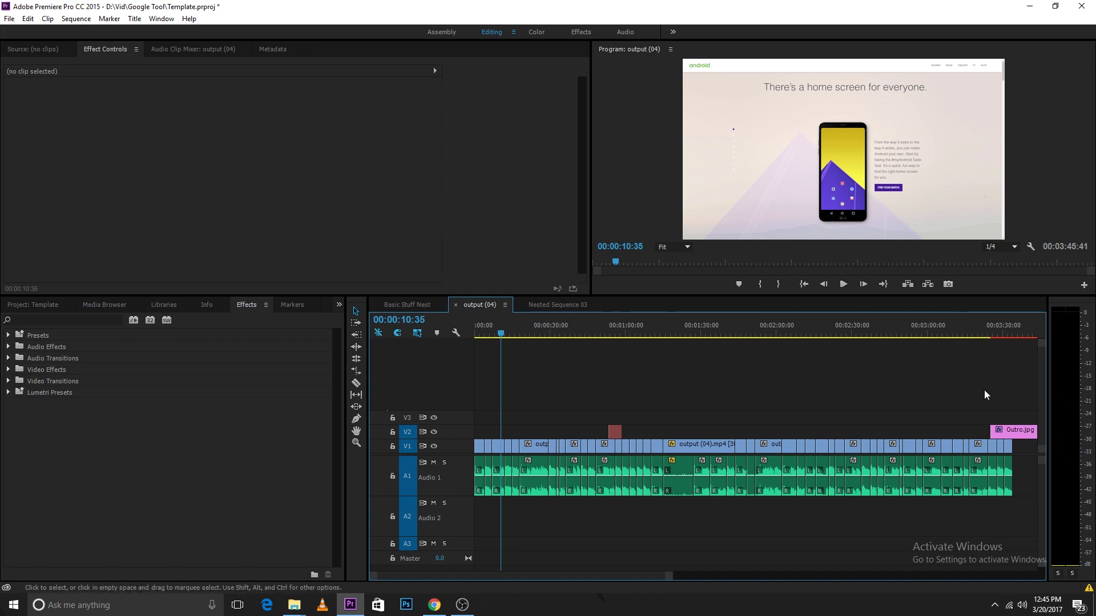
{"action": "key", "text": "space"}
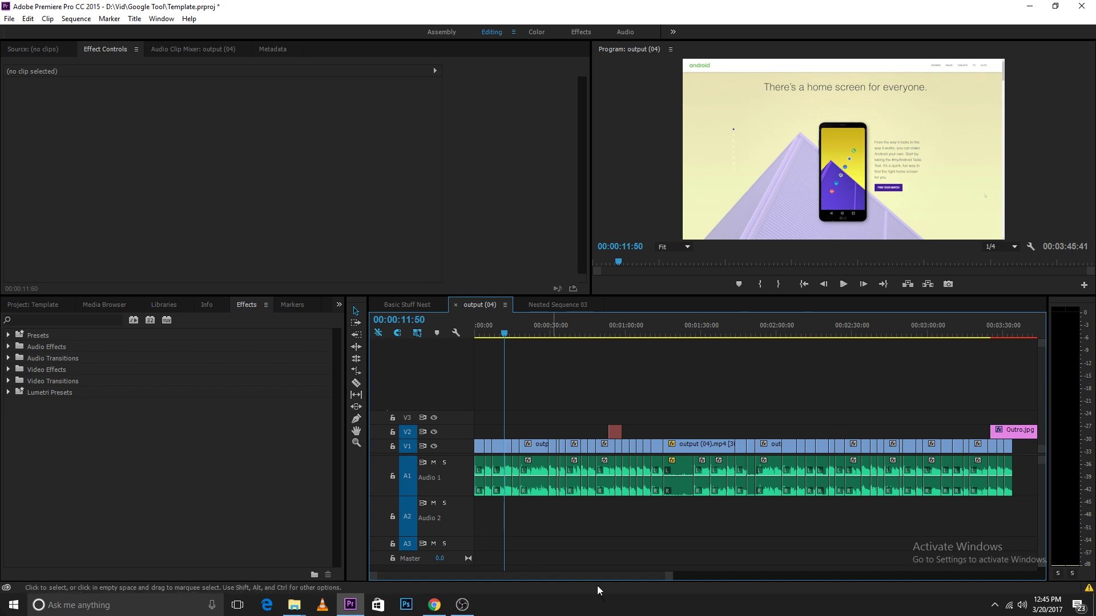
- Select an Audio 1 voice clip and check its Audio Gain settings without changing them
{"action": "key", "text": "equal"}
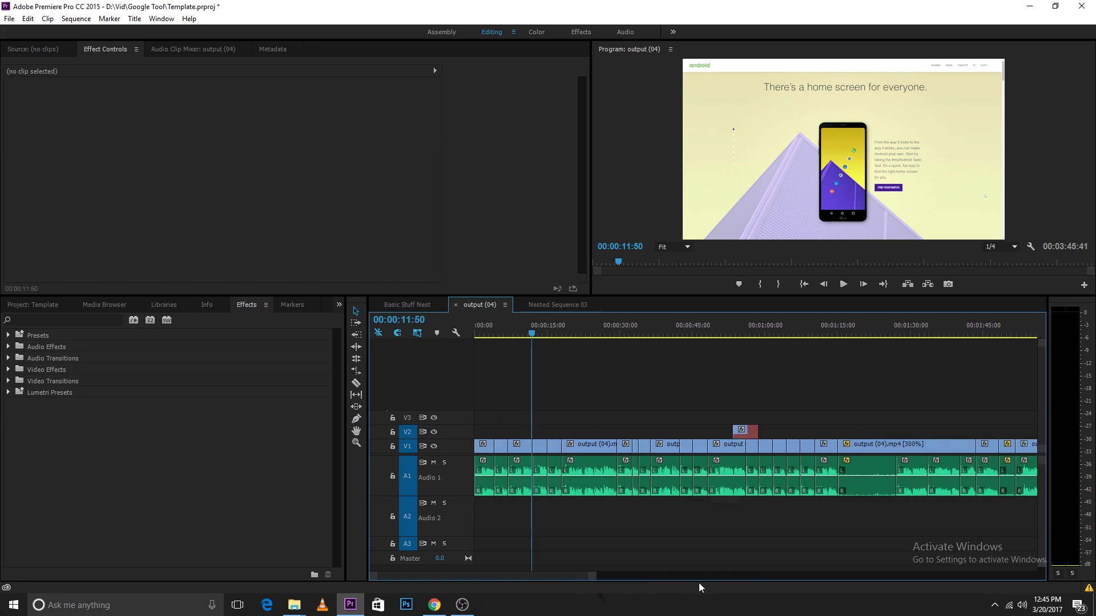
{"action": "key", "text": "minus"}
{"action": "left_click", "coordinate": [643, 474]}
{"action": "left_click", "coordinate": [517, 470]}
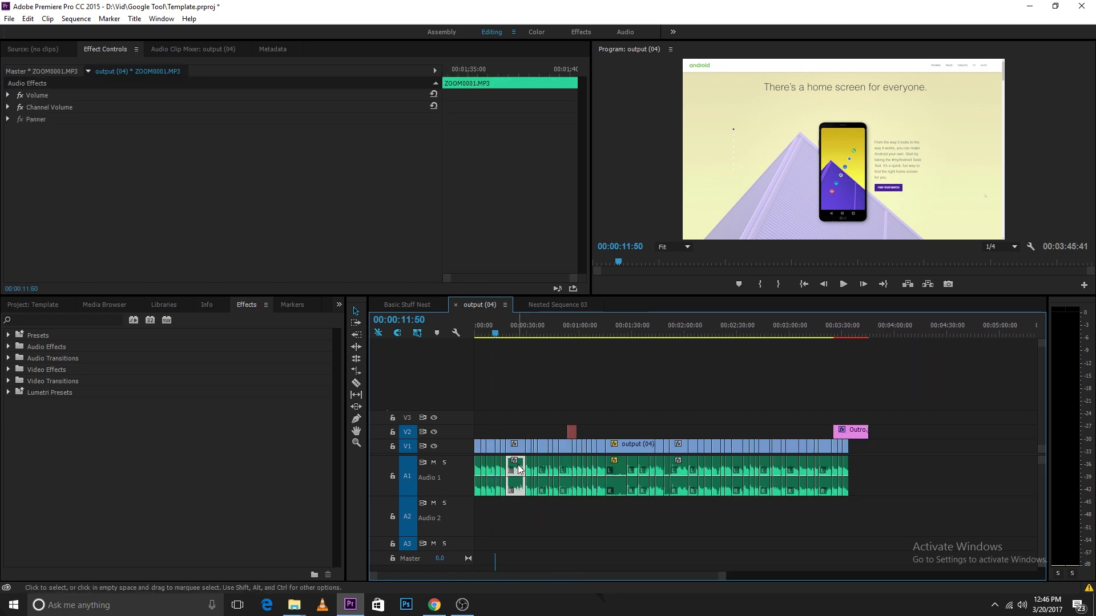
{"action": "right_click", "coordinate": [518, 469]}
{"action": "left_click", "coordinate": [581, 345]}
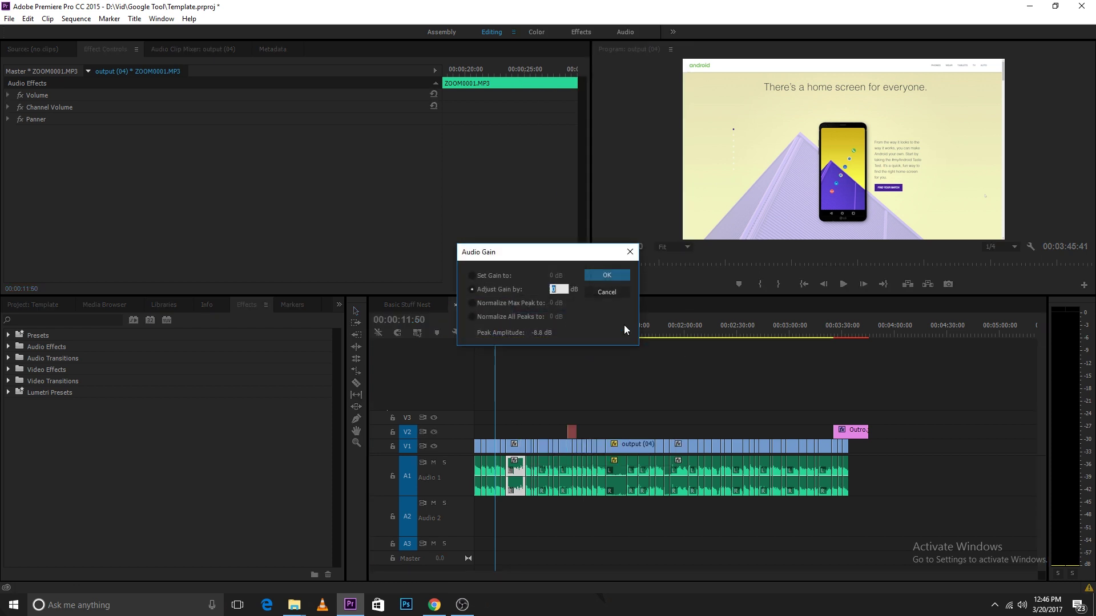
{"action": "left_click", "coordinate": [598, 293]}
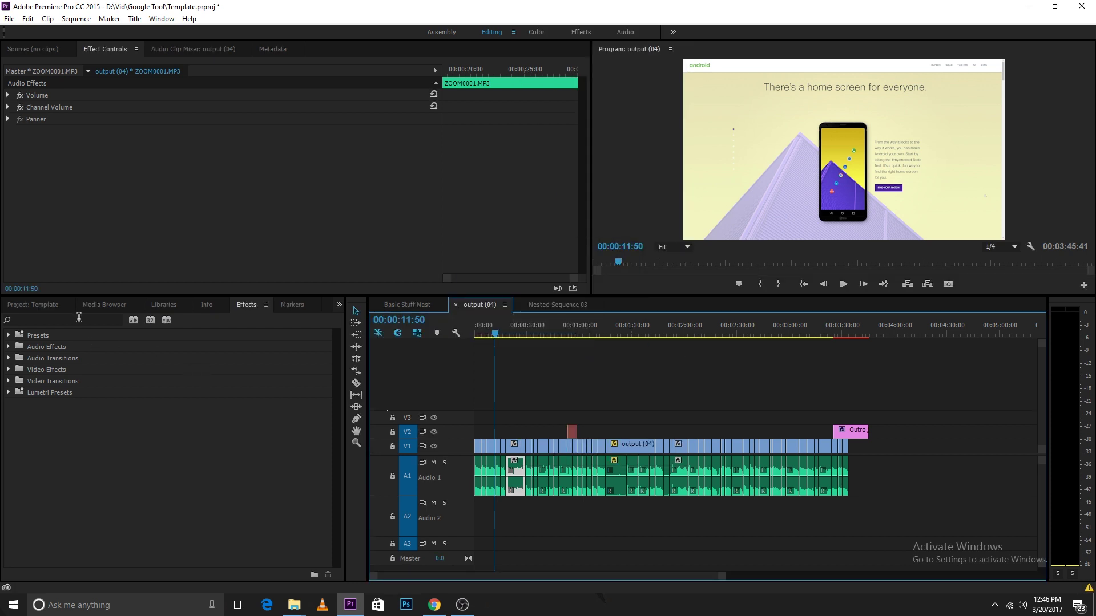
- Search the Effects panel for 'dynamic' to find the Dynamics audio effect
{"action": "left_click", "coordinate": [79, 317]}
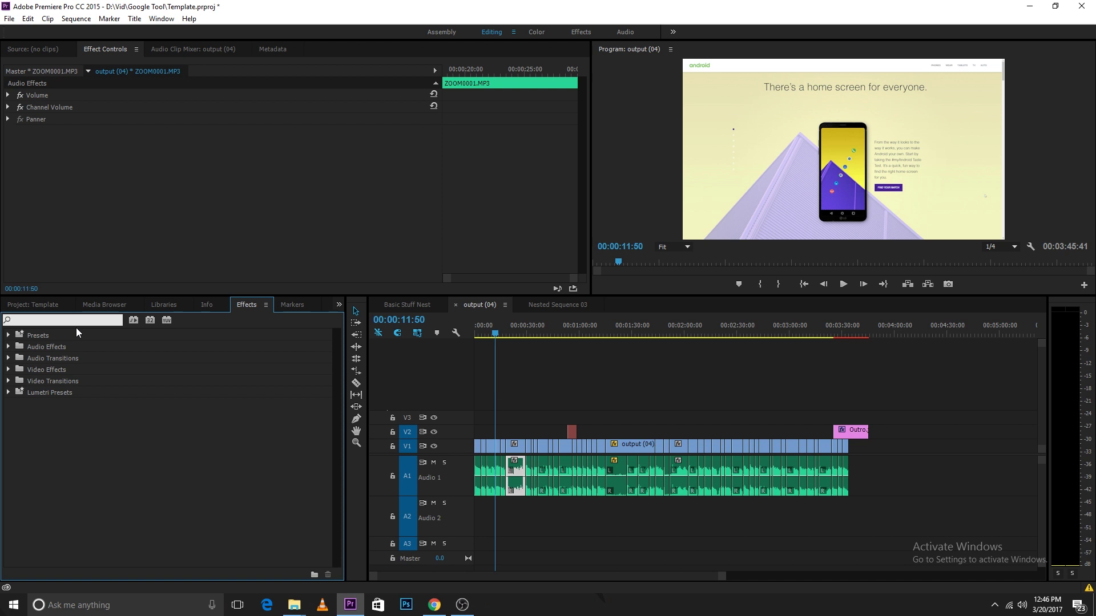
{"action": "left_click", "coordinate": [50, 307]}
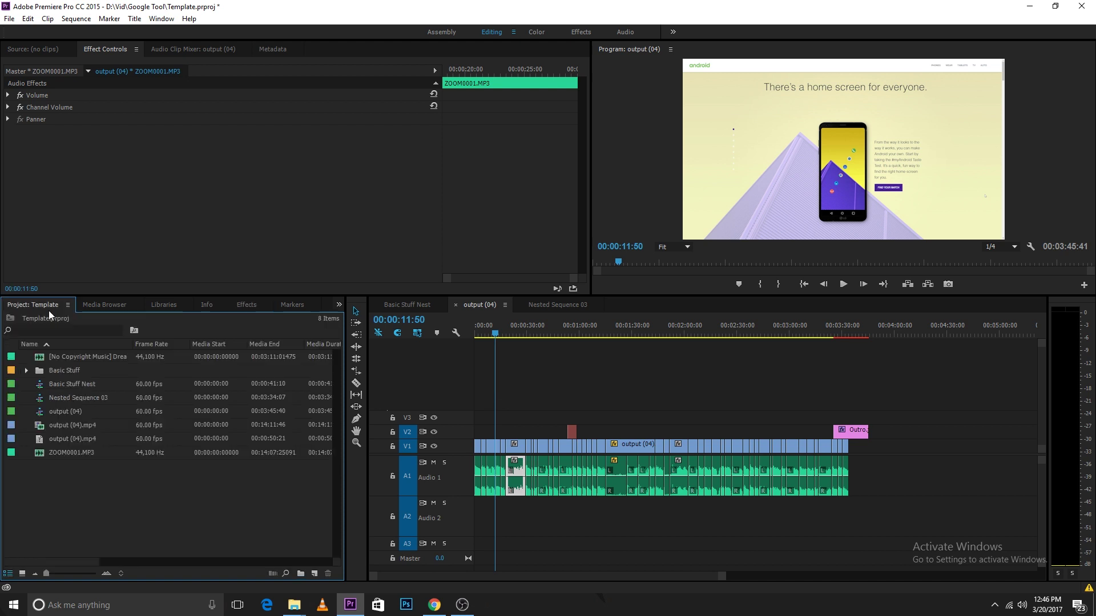
{"action": "left_click", "coordinate": [114, 306]}
{"action": "left_click", "coordinate": [164, 304]}
{"action": "left_click", "coordinate": [247, 304]}
{"action": "left_click", "coordinate": [88, 318]}
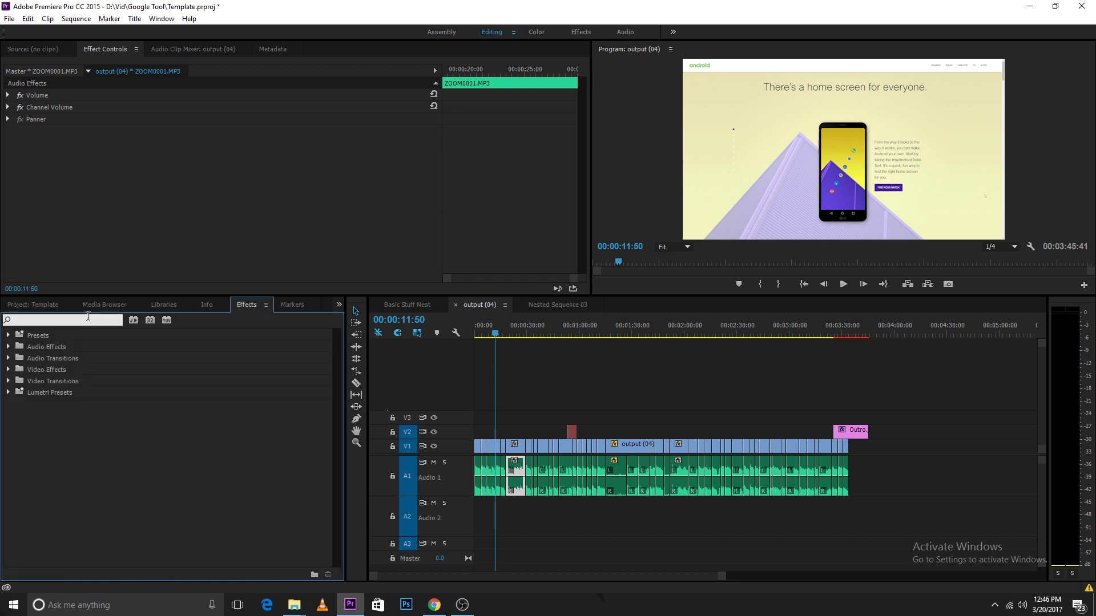
{"action": "type", "text": "dynamic"}
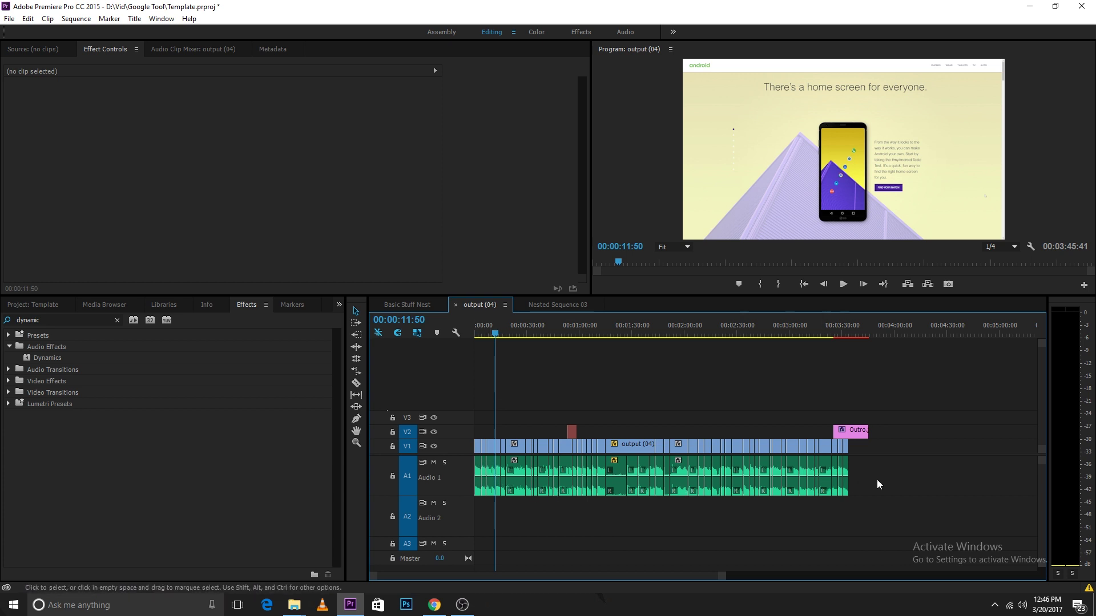
- Nest the Audio 1 voice clips into Nested Sequence 04 with the default name, then select it
{"action": "left_click_drag", "start_coordinate": [905, 475], "coordinate": [476, 490]}
{"action": "mouse_move", "coordinate": [894, 446]}
{"action": "left_mouse_down"}
{"action": "mouse_move", "coordinate": [837, 474]}
{"action": "mouse_move", "coordinate": [662, 495]}
{"action": "mouse_move", "coordinate": [456, 491]}
{"action": "left_mouse_up"}
{"action": "right_click", "coordinate": [685, 466]}
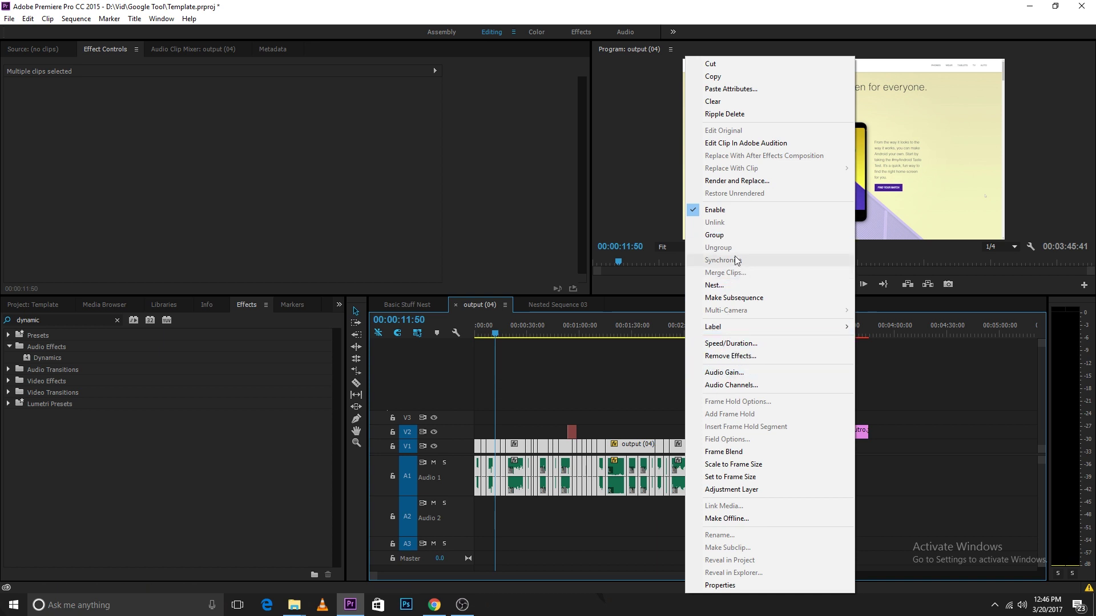
{"action": "left_click", "coordinate": [996, 474]}
{"action": "left_click_drag", "start_coordinate": [902, 475], "coordinate": [618, 479]}
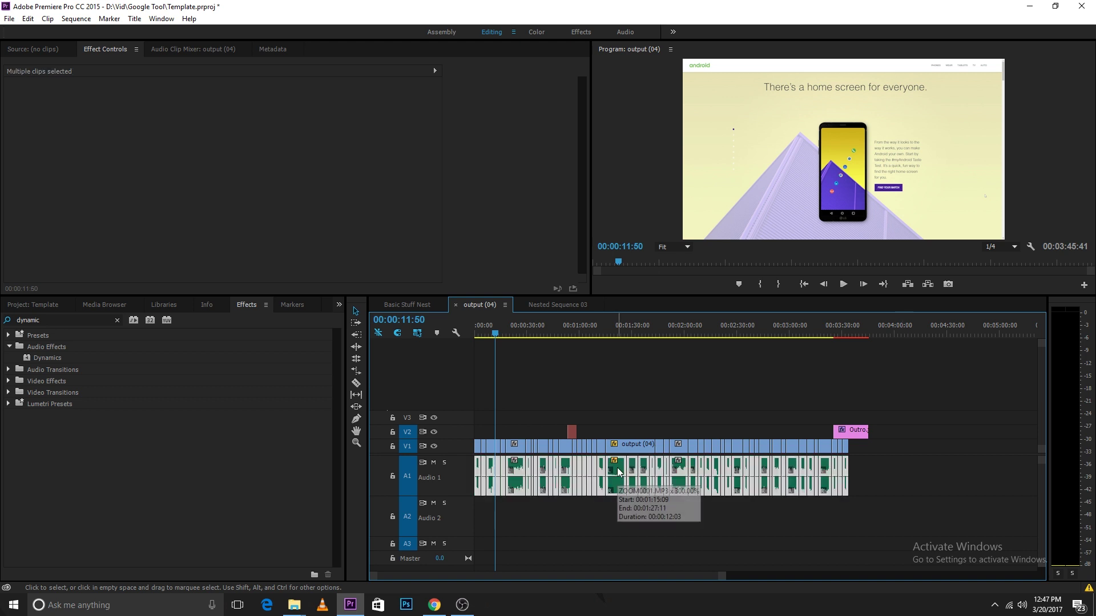
{"action": "right_click", "coordinate": [618, 469]}
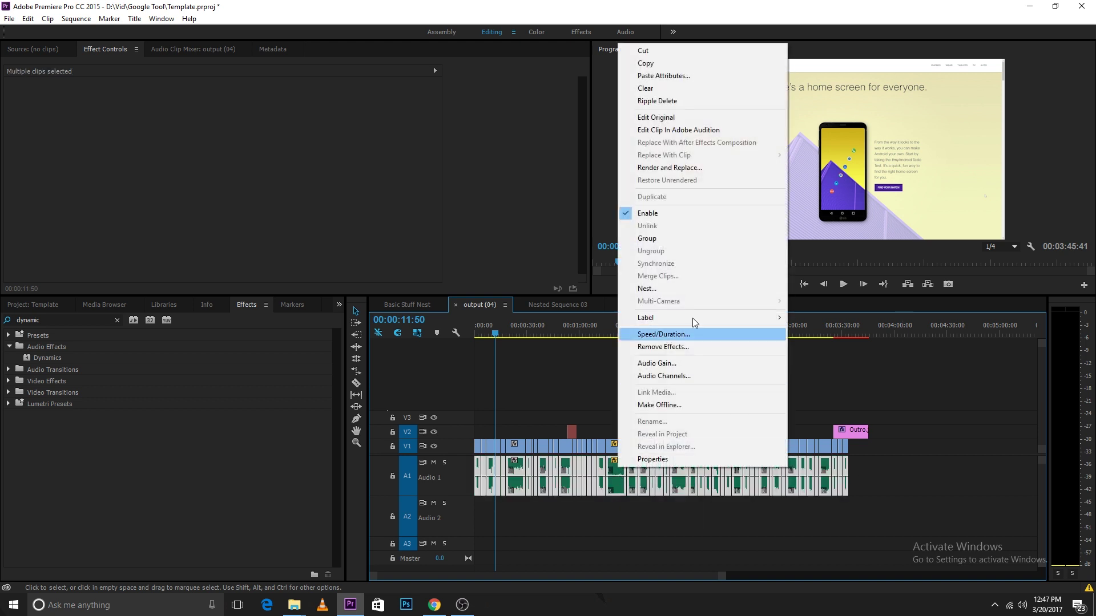
{"action": "left_click", "coordinate": [697, 288]}
{"action": "key", "text": "Return"}
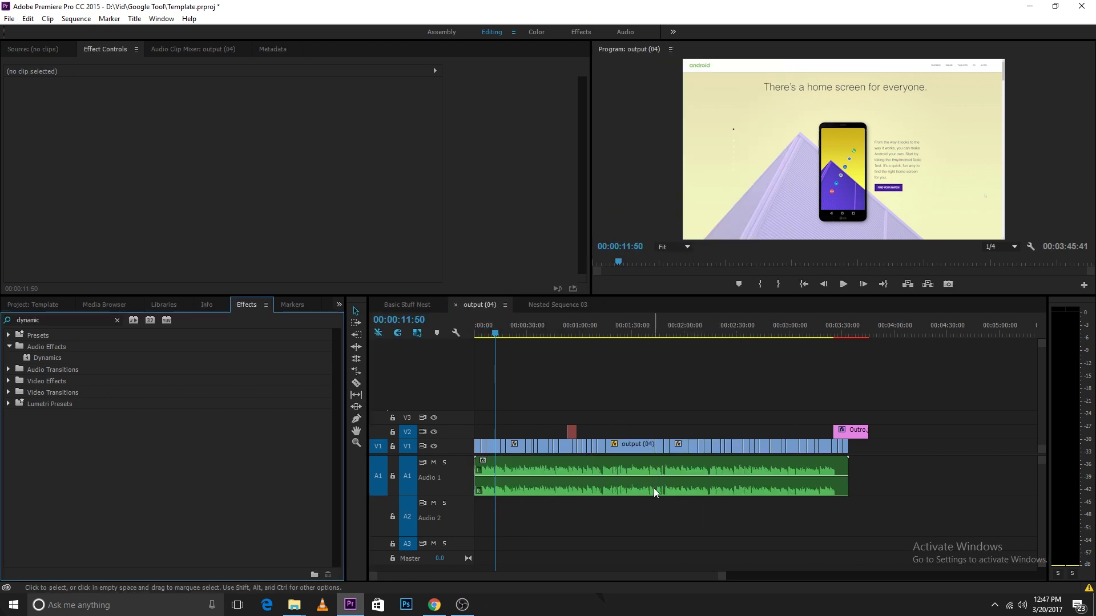
{"action": "left_click", "coordinate": [651, 476]}
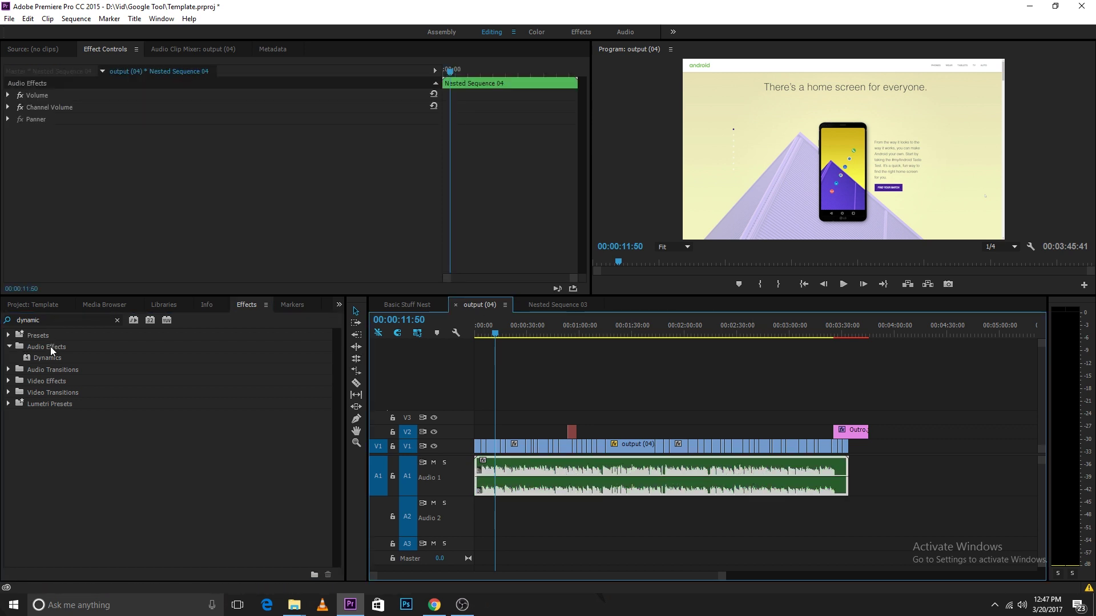
- Apply the Dynamics effect to the Nested Sequence 04 clip on Audio 1
{"action": "left_click_drag", "start_coordinate": [43, 359], "coordinate": [323, 418]}
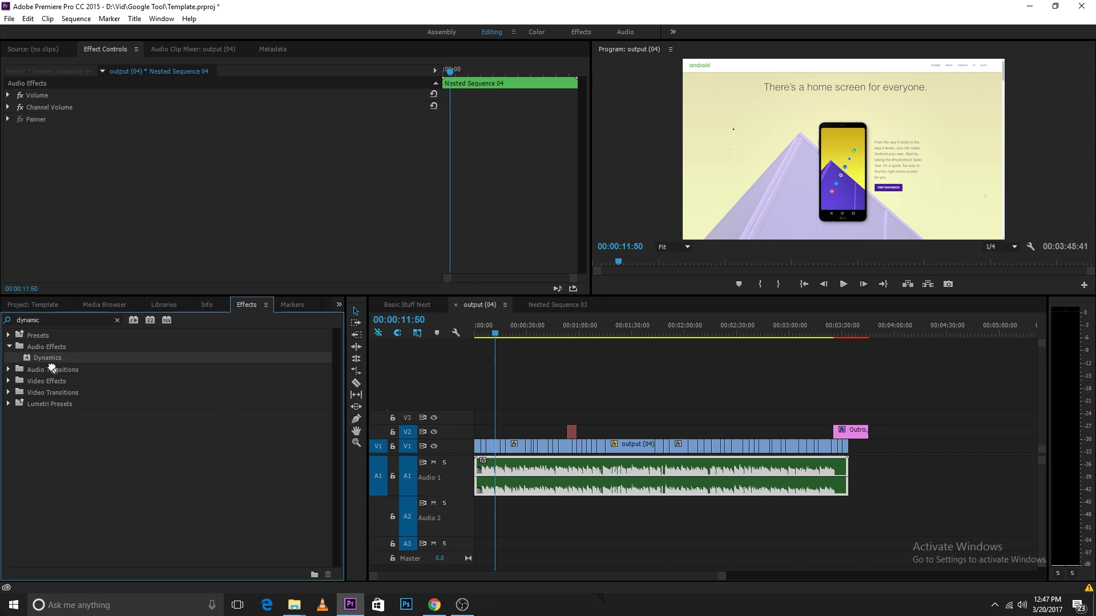
{"action": "left_click_drag", "start_coordinate": [51, 368], "coordinate": [592, 482]}
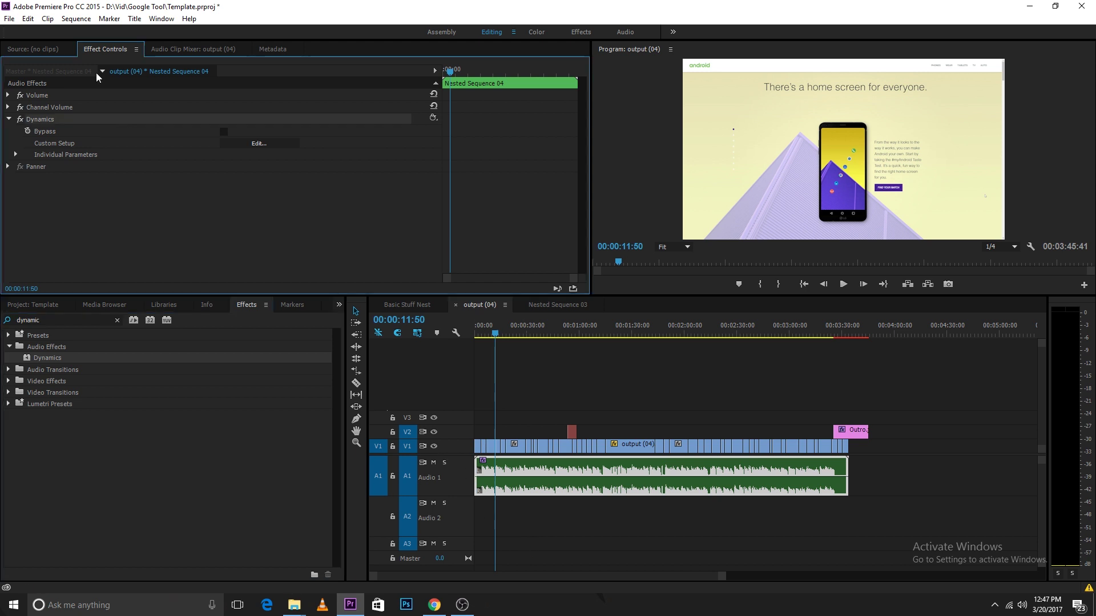
{"action": "left_click", "coordinate": [597, 456]}
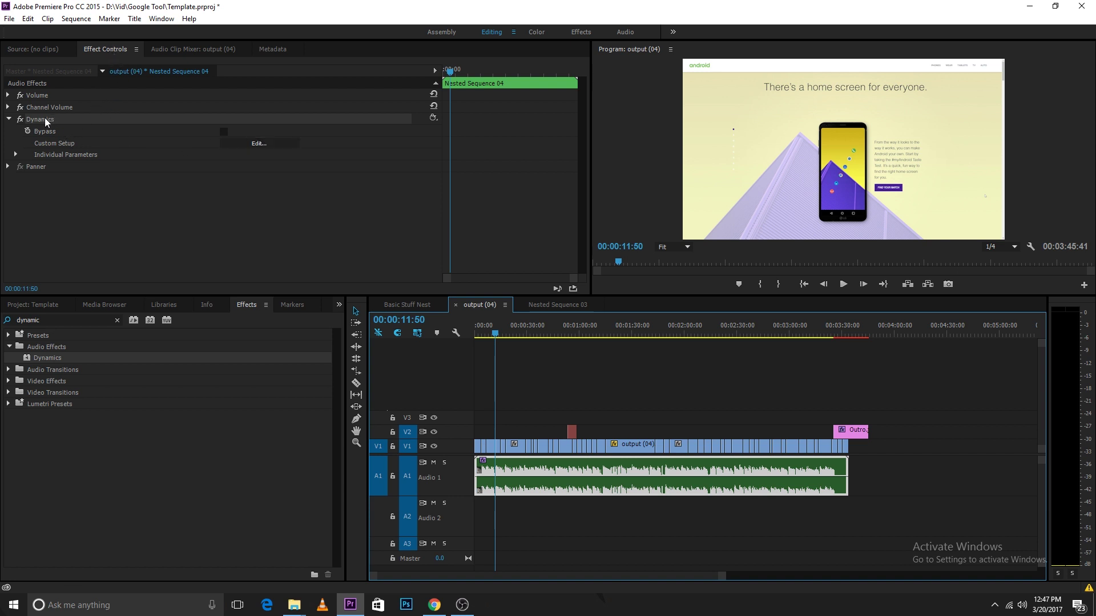
{"action": "left_click", "coordinate": [10, 119]}
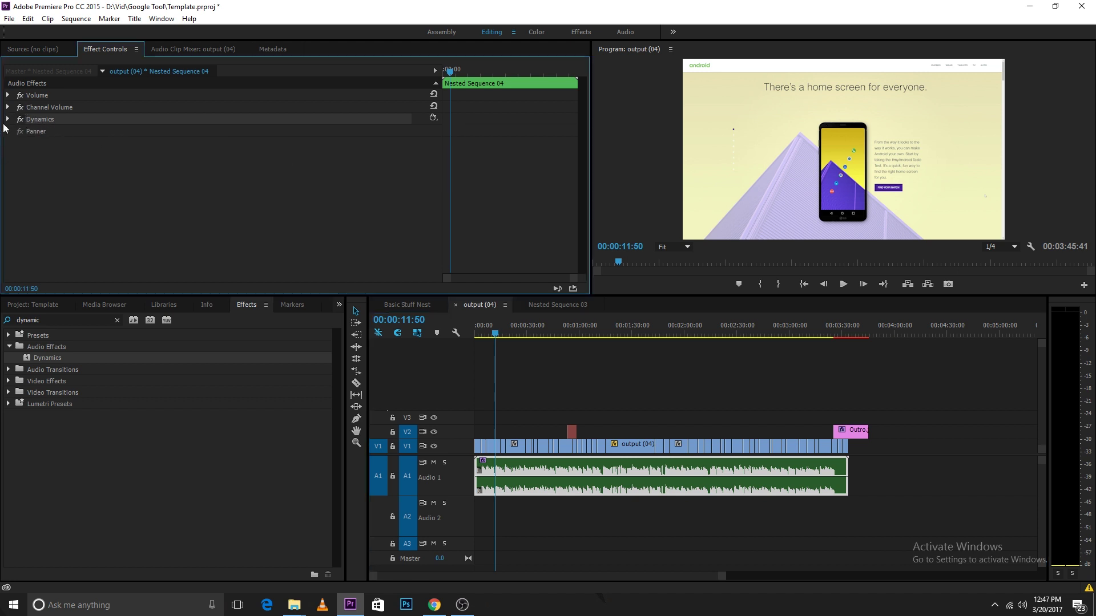
{"action": "left_click", "coordinate": [8, 118]}
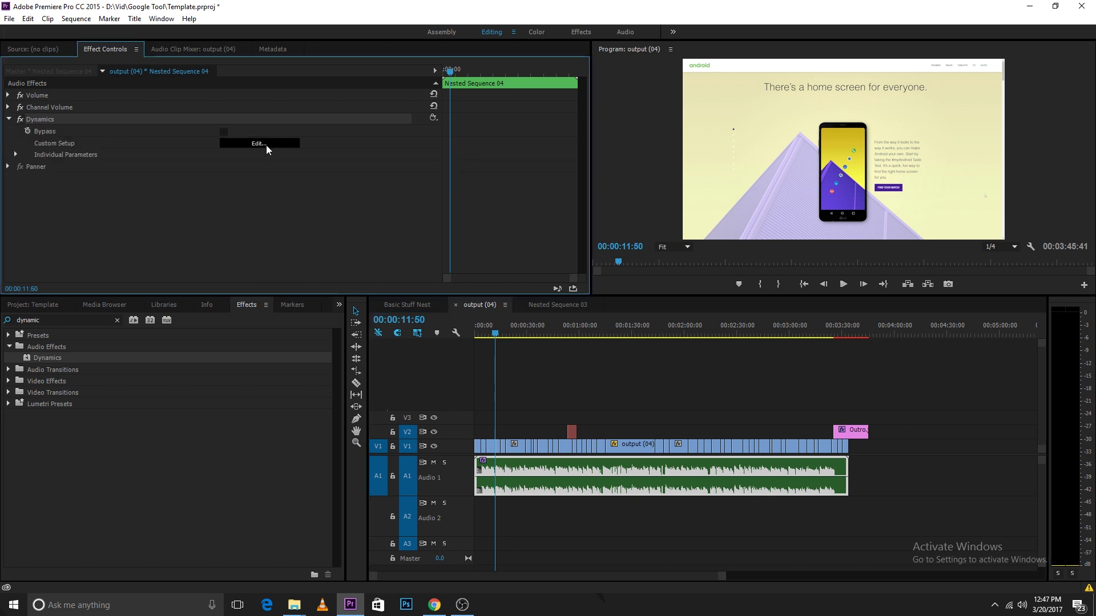
- In the Dynamics editor, set threshold -24 dB, ratio 3.50 and make-up gain 12 dB
{"action": "left_click", "coordinate": [266, 145]}
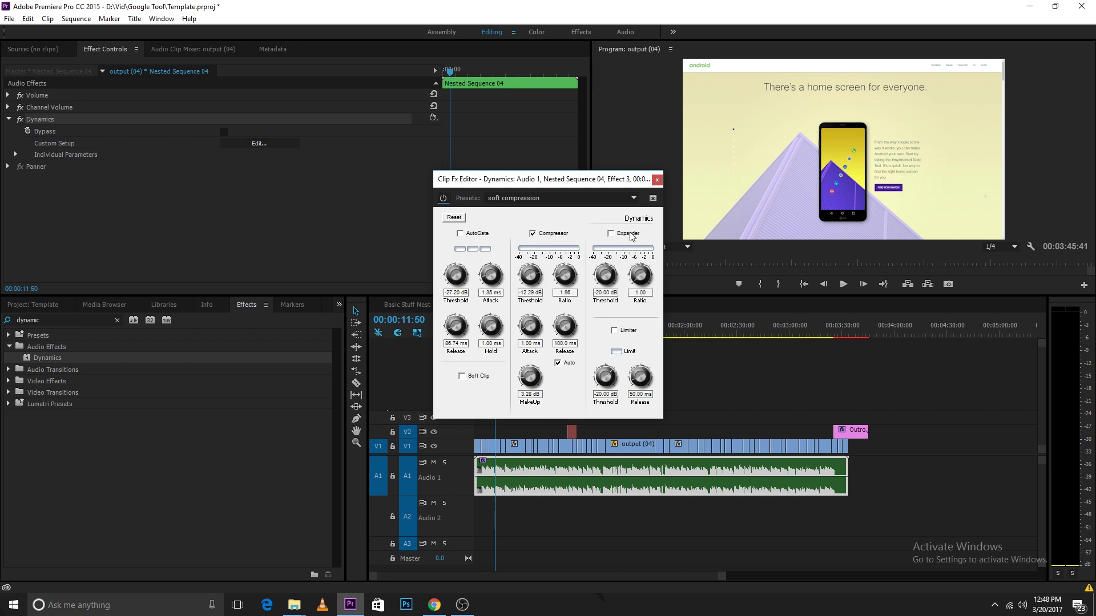
{"action": "left_click", "coordinate": [531, 293]}
{"action": "left_click_drag", "start_coordinate": [533, 295], "coordinate": [523, 294]}
{"action": "type", "text": "24"}
{"action": "left_click_drag", "start_coordinate": [562, 288], "coordinate": [555, 279]}
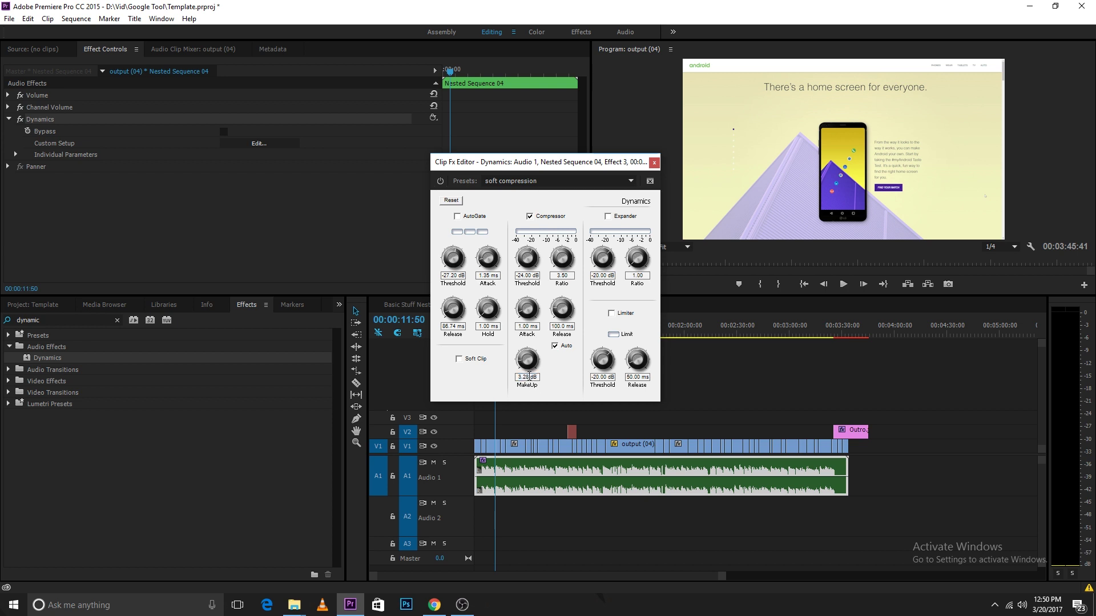
{"action": "left_click_drag", "start_coordinate": [530, 377], "coordinate": [517, 378]}
{"action": "type", "text": "12"}
- Close the compressor editor and play the voice with Dynamics on, then off, to compare
{"action": "left_click", "coordinate": [654, 163]}
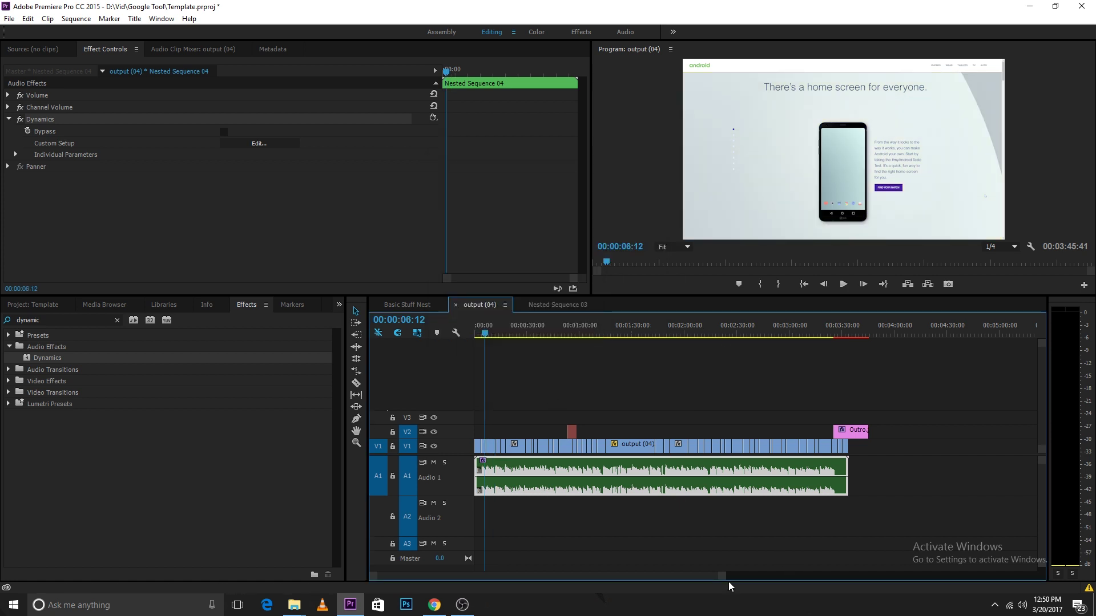
{"action": "left_click_drag", "start_coordinate": [725, 580], "coordinate": [709, 579]}
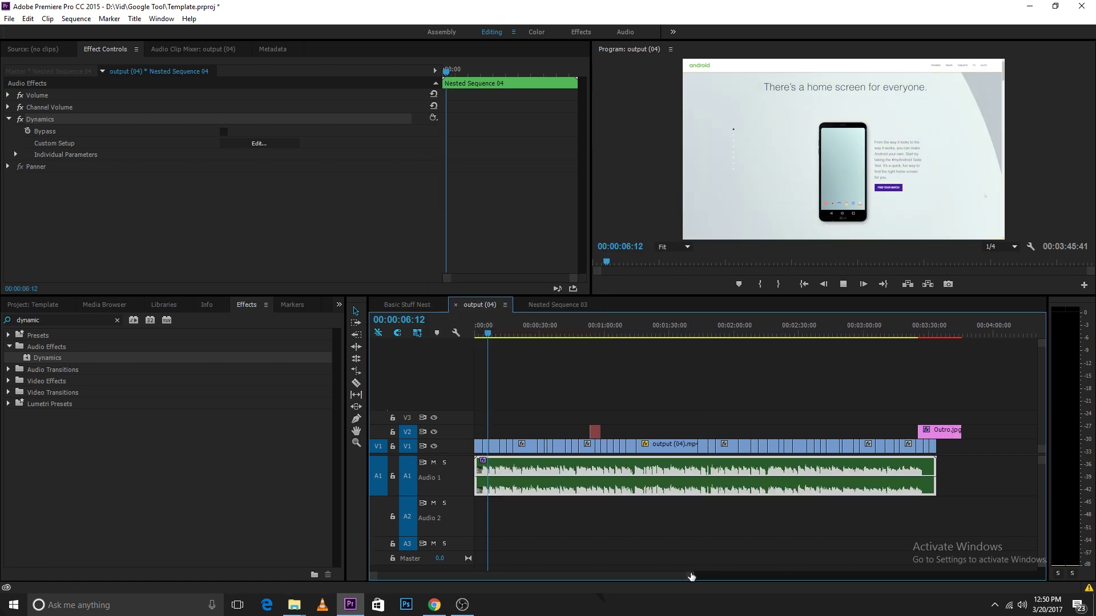
{"action": "key", "text": "space"}
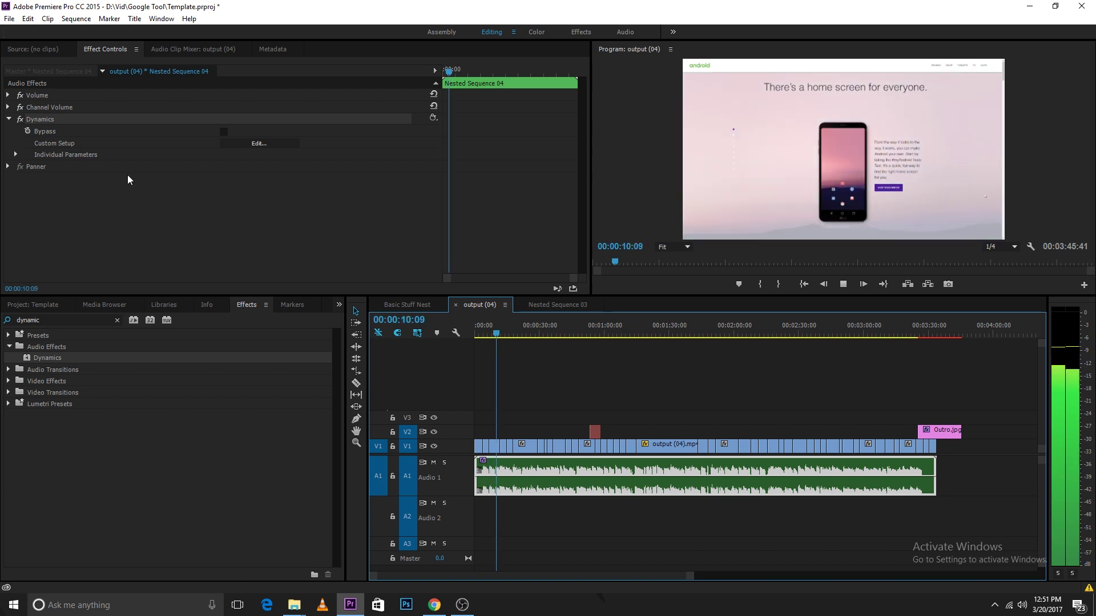
{"action": "key", "text": "space"}
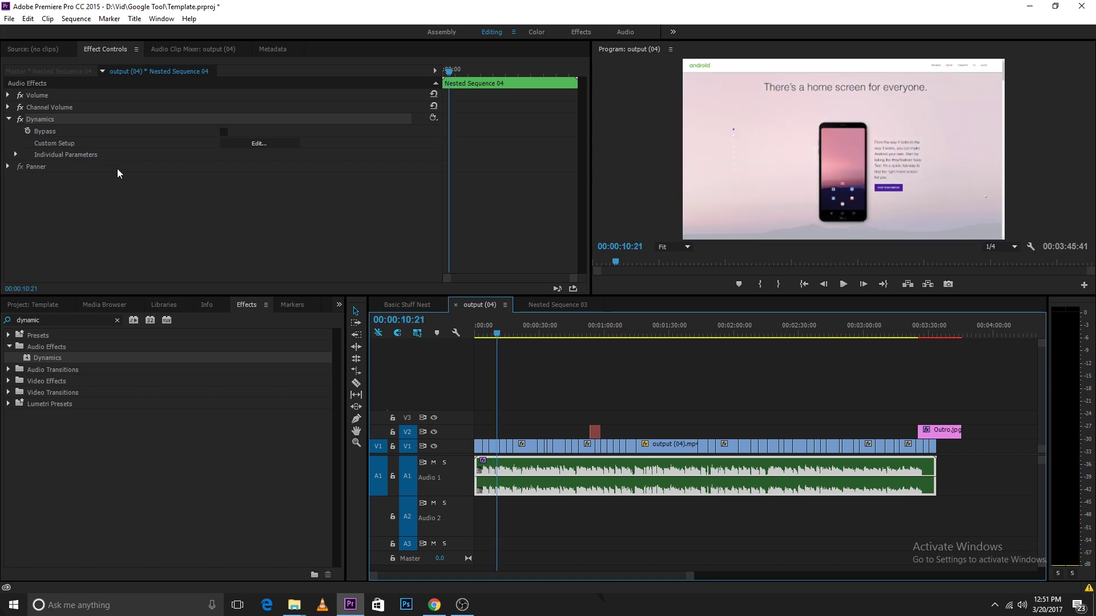
{"action": "left_click", "coordinate": [19, 121]}
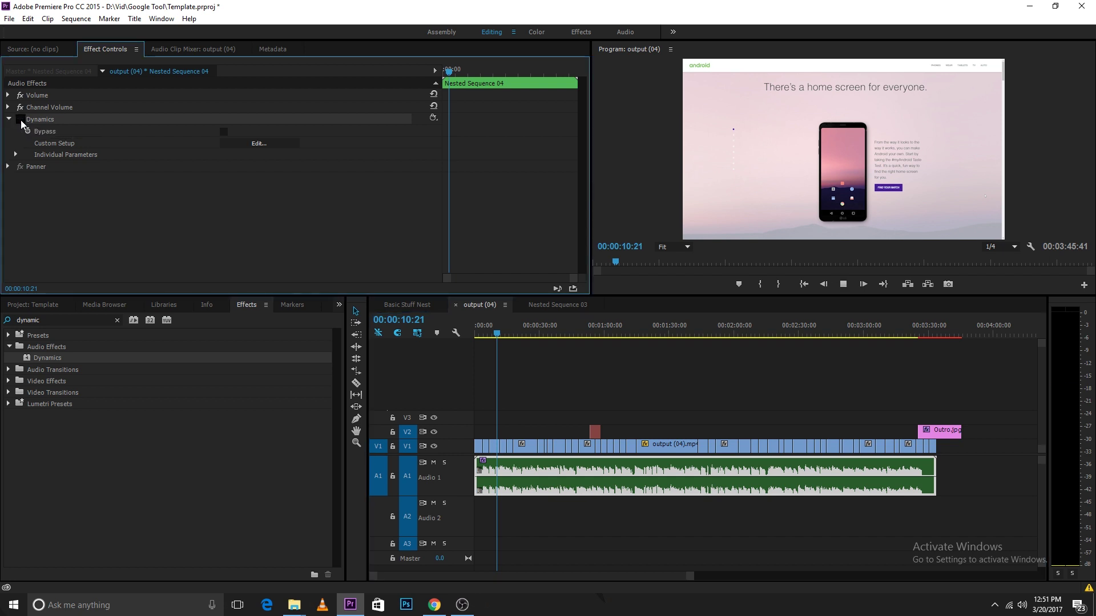
{"action": "key", "text": "space"}
{"action": "left_click", "coordinate": [703, 572]}
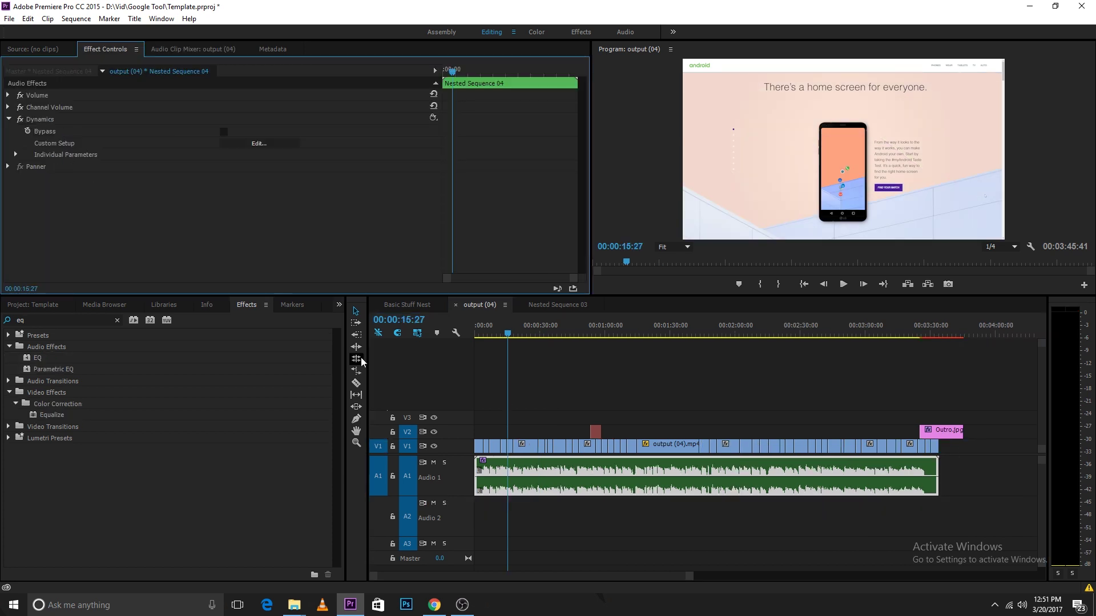
- Search the effects for 'eq' and drop the EQ effect onto the nested Audio 1 voice clip
{"action": "left_click", "coordinate": [68, 320]}
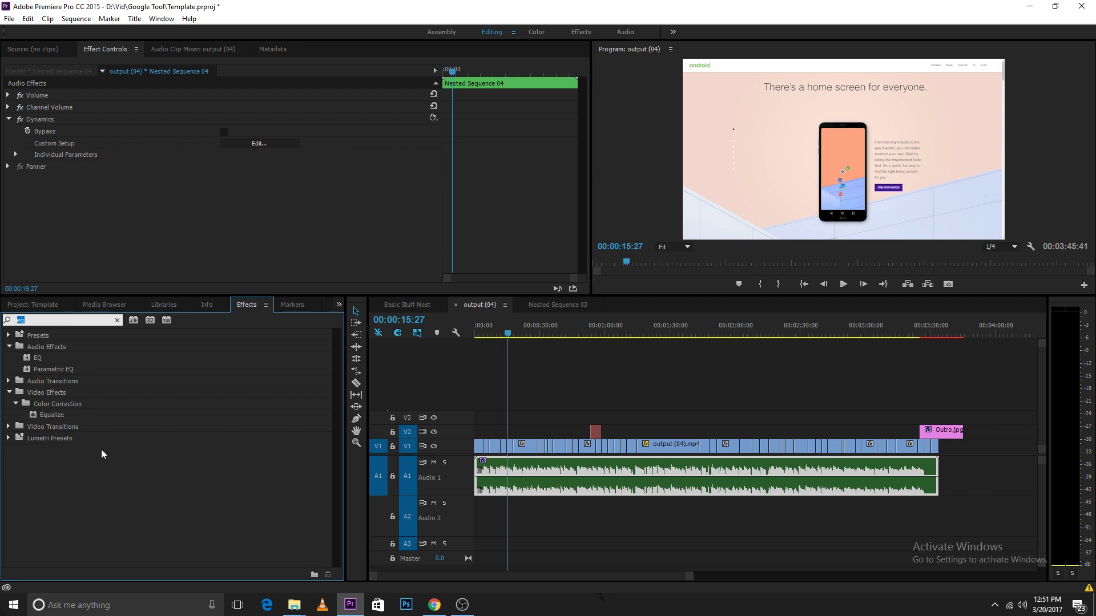
{"action": "key", "text": "BackSpace"}
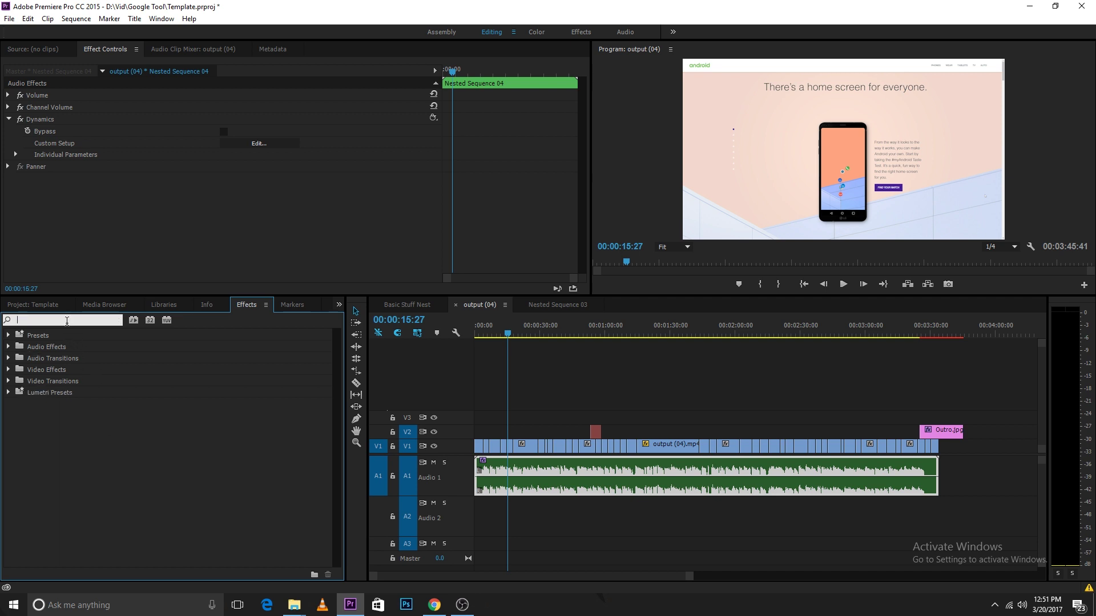
{"action": "type", "text": "eq"}
{"action": "left_click_drag", "start_coordinate": [37, 357], "coordinate": [560, 475]}
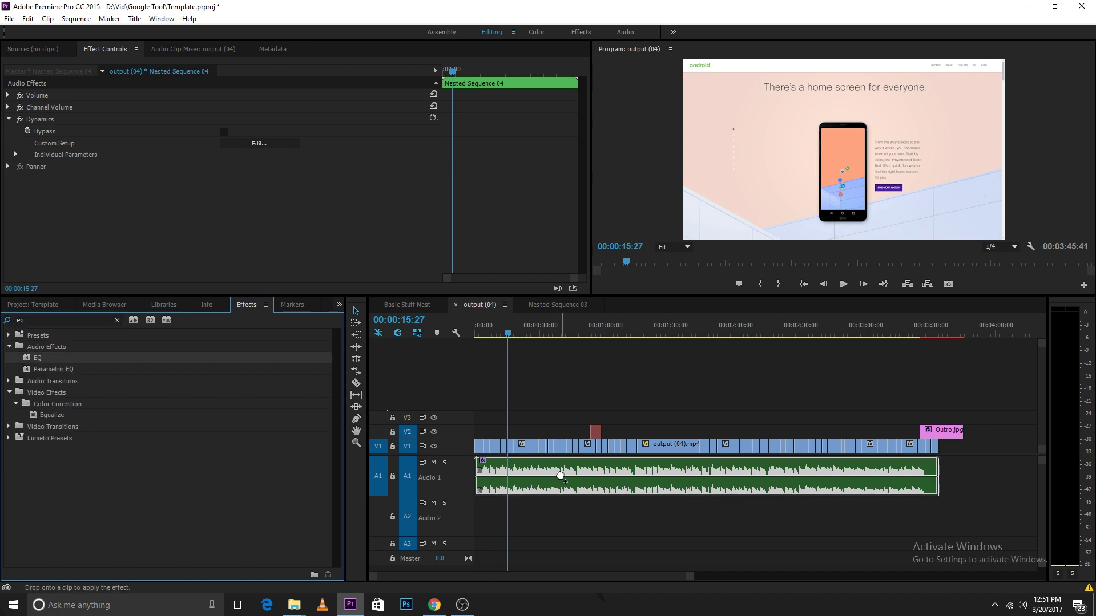
{"action": "left_click_drag", "start_coordinate": [559, 475], "coordinate": [560, 475]}
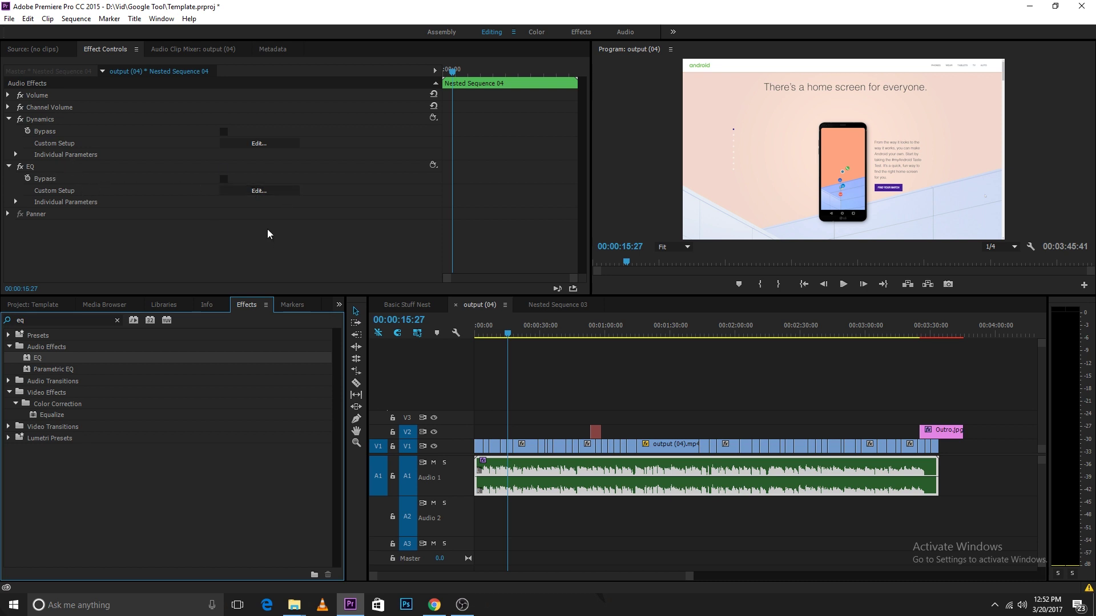
- In the EQ custom editor, enable the Low, Mid1, Mid2, Mid3 and High bands
{"action": "left_click", "coordinate": [259, 190]}
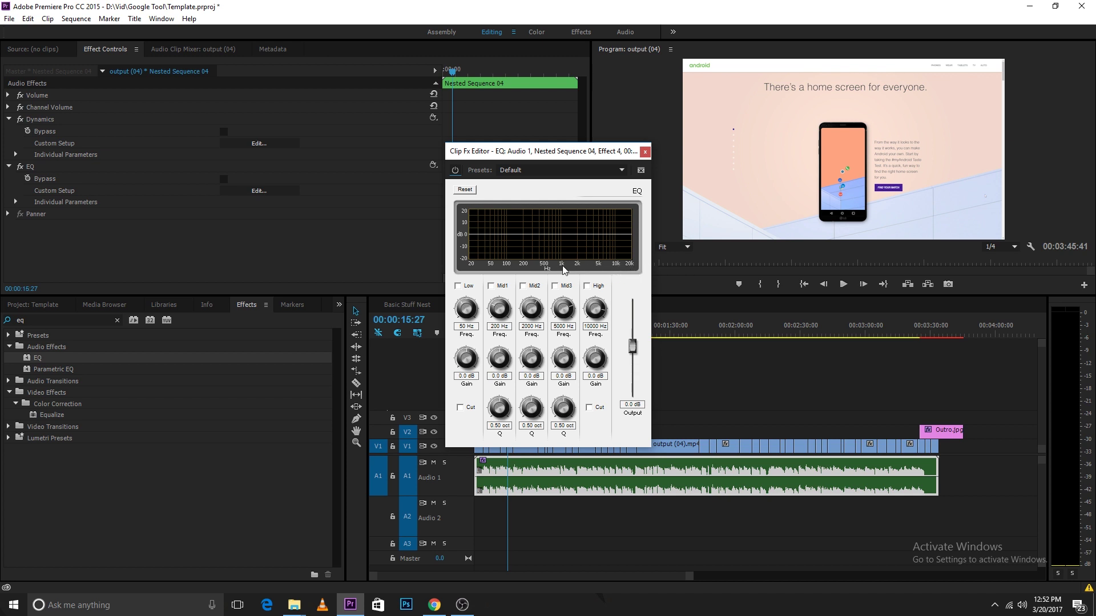
{"action": "left_click", "coordinate": [457, 286]}
{"action": "left_click", "coordinate": [491, 286]}
{"action": "left_click", "coordinate": [522, 286]}
{"action": "left_click", "coordinate": [554, 286]}
{"action": "left_click", "coordinate": [586, 286]}
- Cut High (20000 Hz) and Low to -20 dB, boost Mid3, and nudge Mid1 to 115 Hz, Mid2 to 1772 Hz
{"action": "left_click_drag", "start_coordinate": [613, 235], "coordinate": [635, 238]}
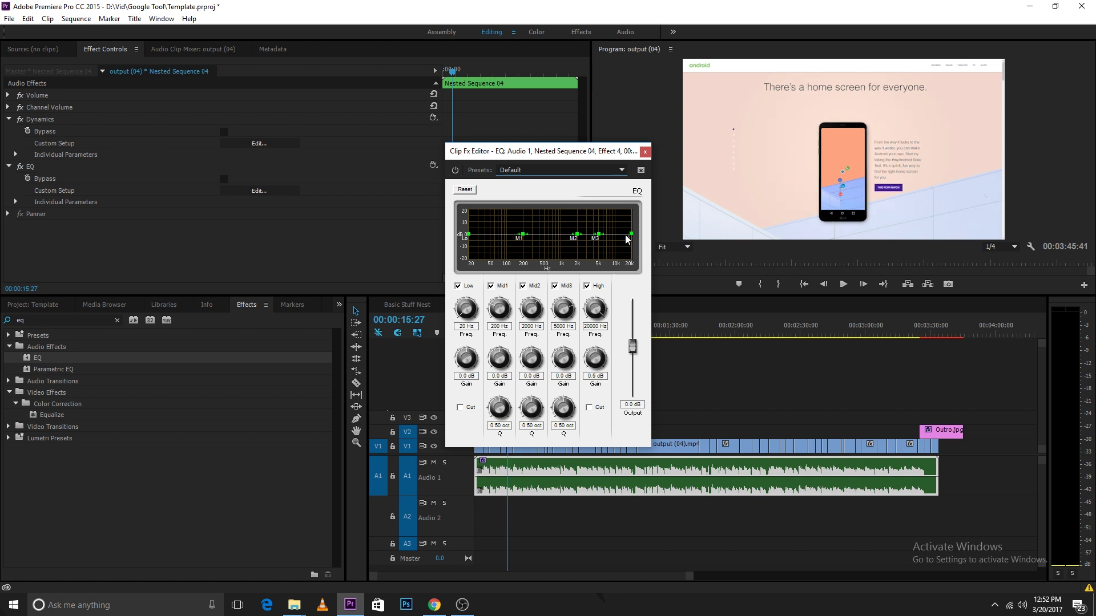
{"action": "left_click_drag", "start_coordinate": [635, 239], "coordinate": [660, 286]}
{"action": "left_click_drag", "start_coordinate": [598, 234], "coordinate": [601, 233]}
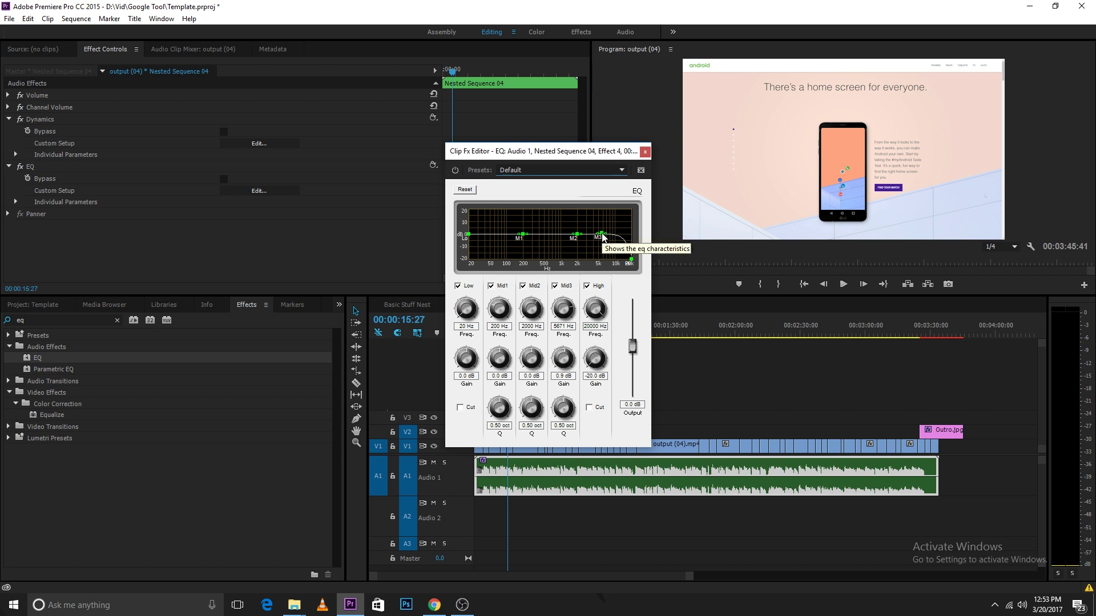
{"action": "left_click_drag", "start_coordinate": [602, 238], "coordinate": [599, 233]}
{"action": "left_click_drag", "start_coordinate": [521, 234], "coordinate": [513, 235]}
{"action": "left_click_drag", "start_coordinate": [468, 234], "coordinate": [470, 260]}
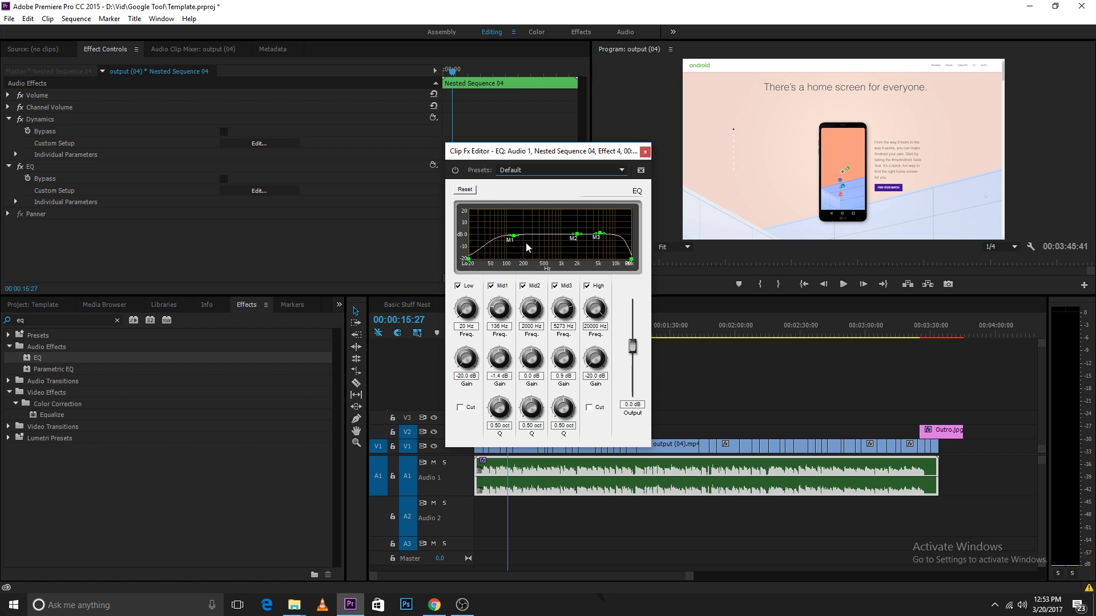
{"action": "mouse_move", "coordinate": [514, 235]}
{"action": "left_mouse_down"}
{"action": "mouse_move", "coordinate": [501, 235]}
{"action": "mouse_move", "coordinate": [512, 236]}
{"action": "left_mouse_up"}
{"action": "left_click_drag", "start_coordinate": [601, 235], "coordinate": [615, 227]}
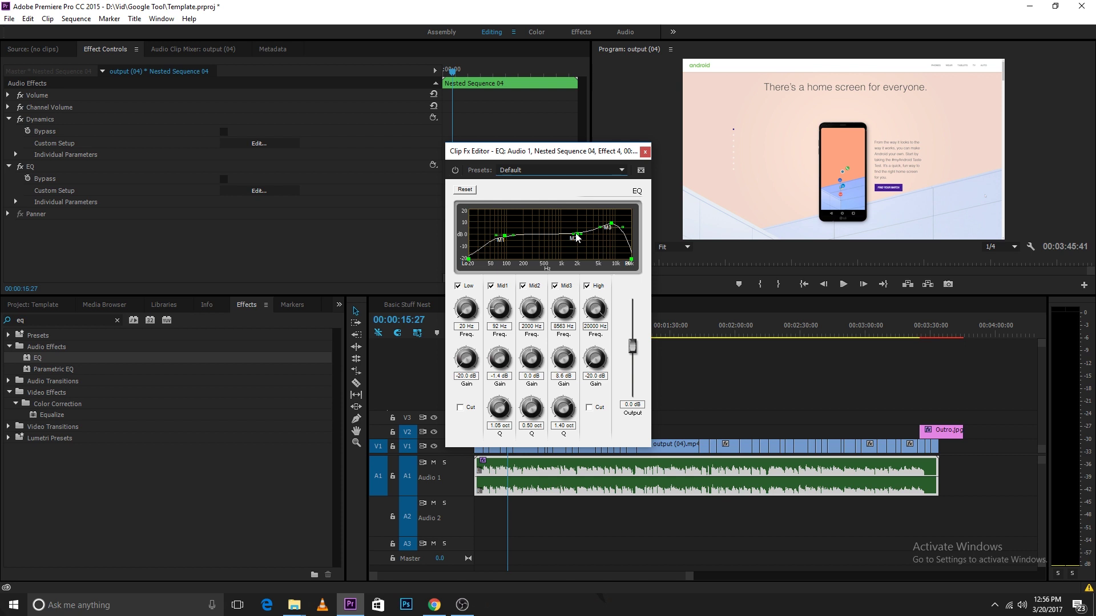
{"action": "left_click_drag", "start_coordinate": [576, 237], "coordinate": [573, 235]}
- Play the voice from 00:00:07:22 with EQ on, then off, then switch EQ back on
{"action": "left_click", "coordinate": [496, 332]}
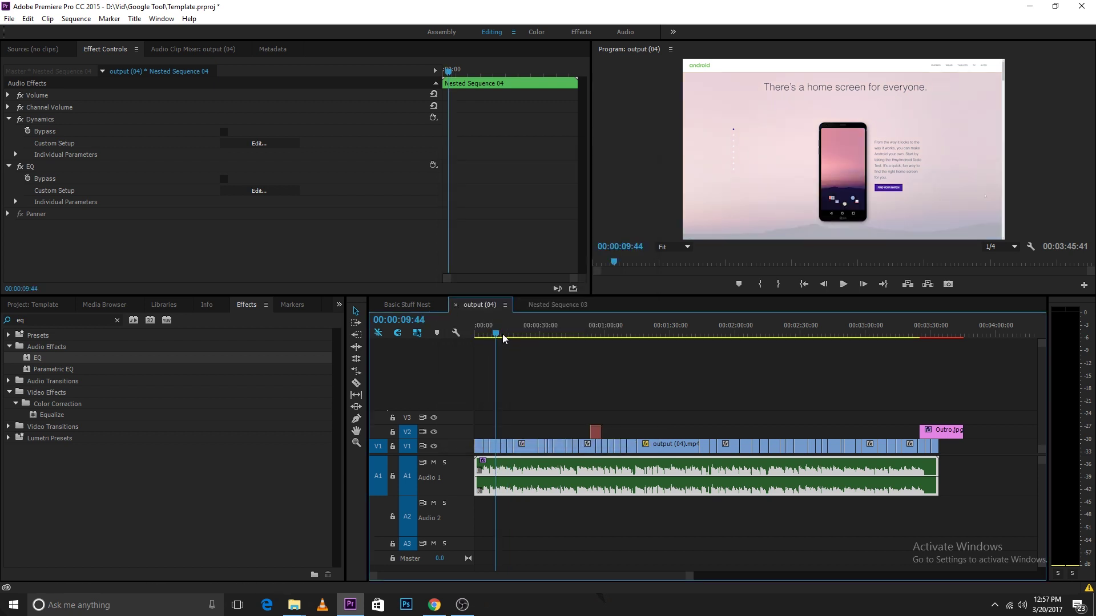
{"action": "left_click", "coordinate": [489, 331]}
{"action": "left_click", "coordinate": [135, 274]}
{"action": "key", "text": "space"}
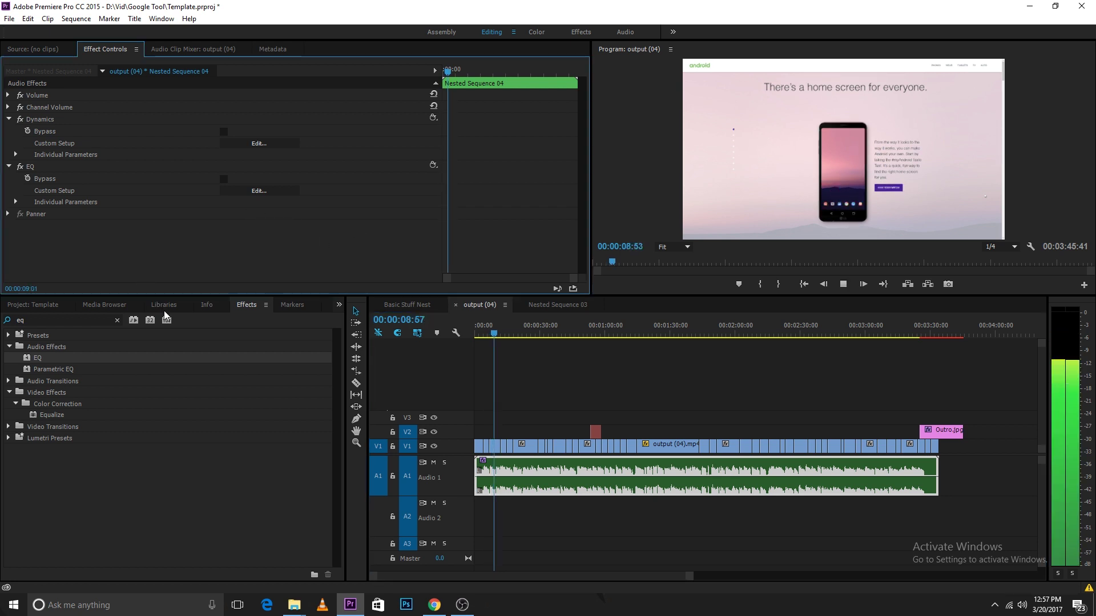
{"action": "key", "text": "space"}
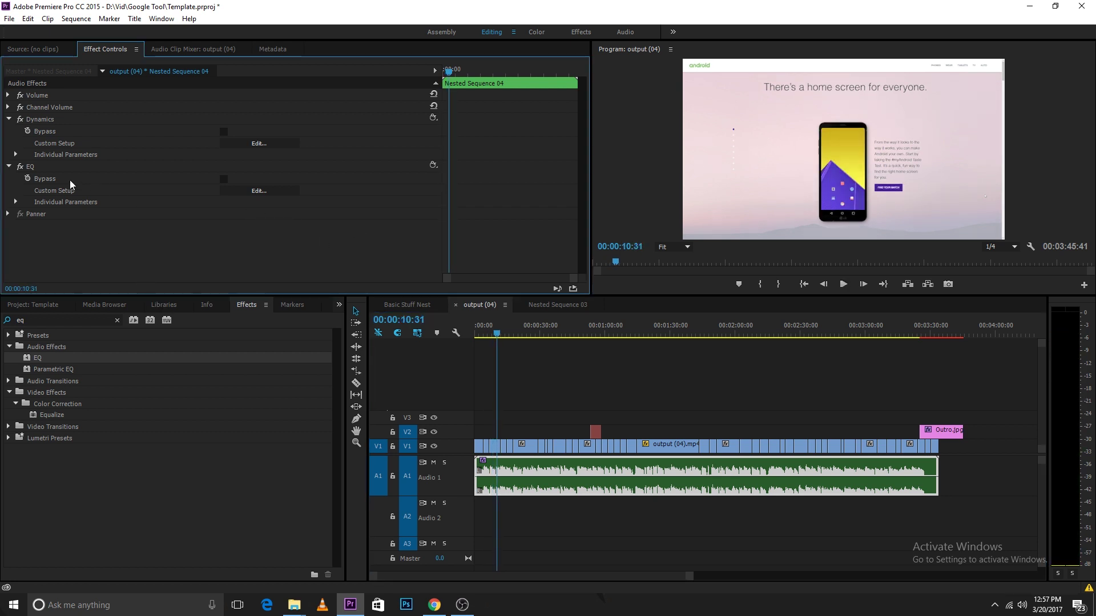
{"action": "left_click", "coordinate": [20, 168]}
{"action": "key", "text": "space"}
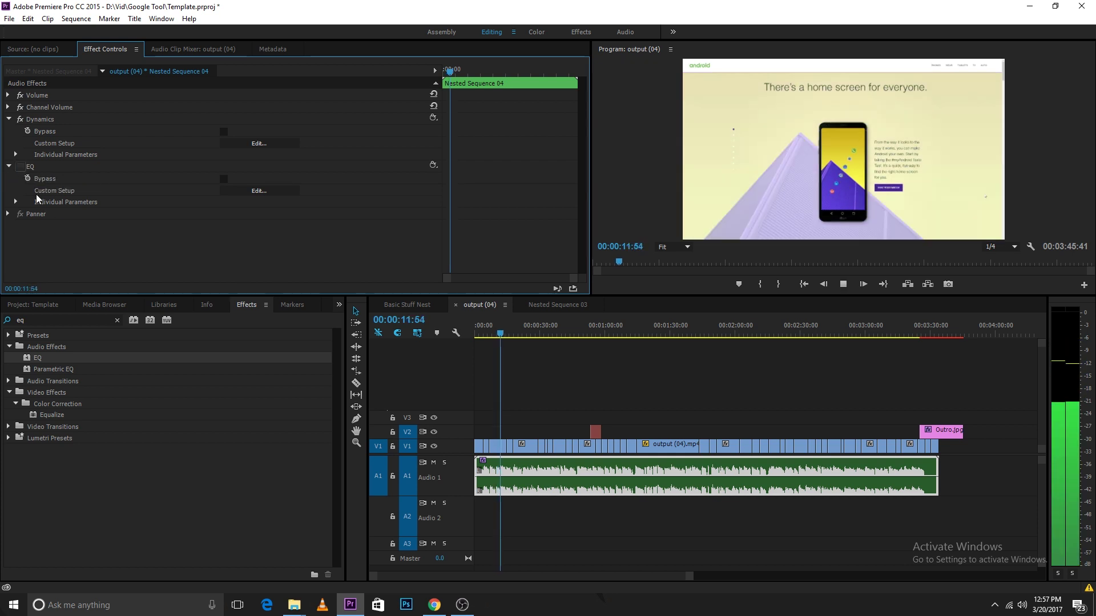
{"action": "key", "text": "space"}
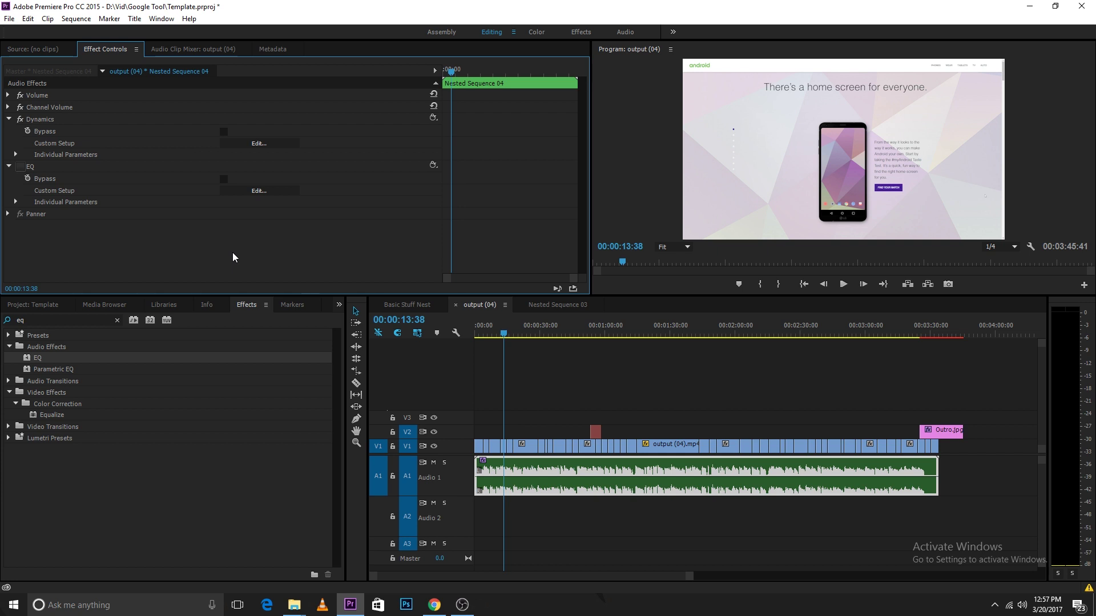
{"action": "left_click", "coordinate": [20, 166]}
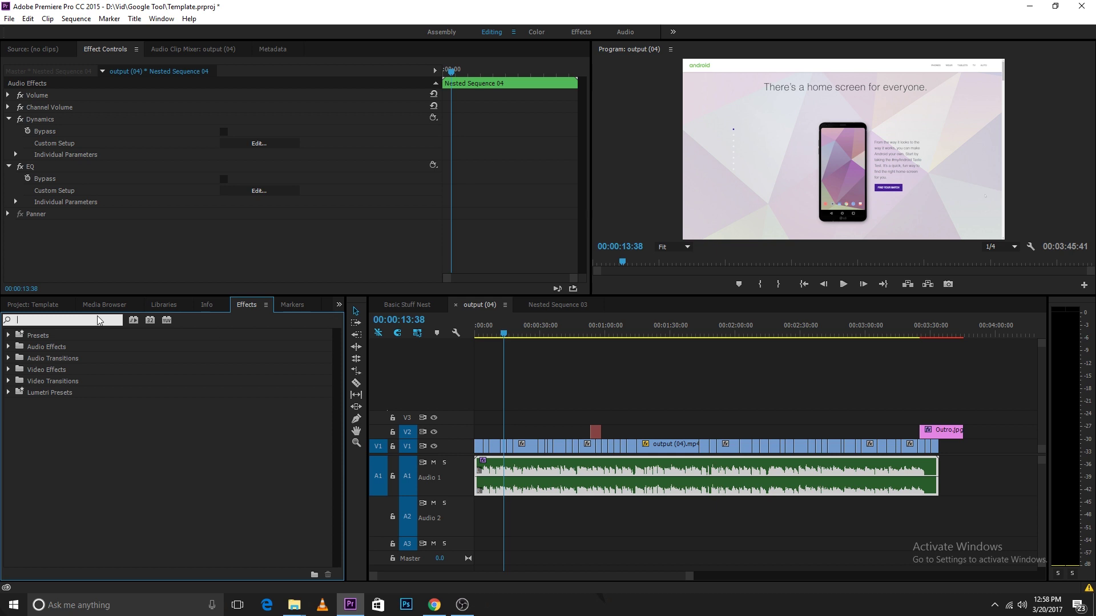
- Search for 'denoi', drop DeNoiser onto the nested voice clip and select its effect entry
{"action": "type", "text": "denoi"}
{"action": "left_click_drag", "start_coordinate": [46, 356], "coordinate": [569, 476]}
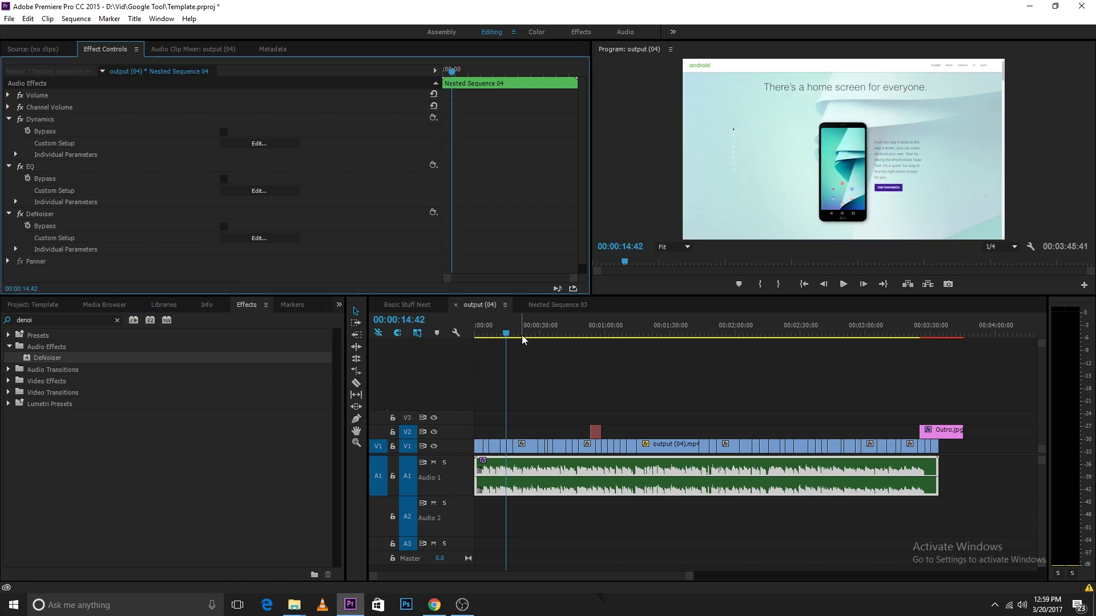
{"action": "left_click", "coordinate": [91, 217]}
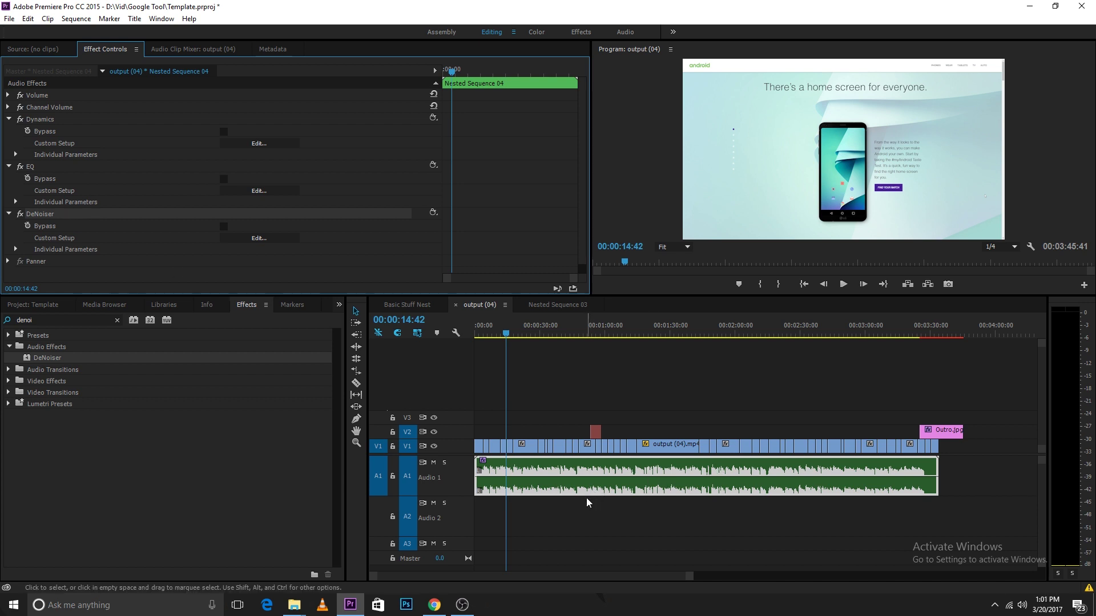
{"action": "key", "text": "space"}
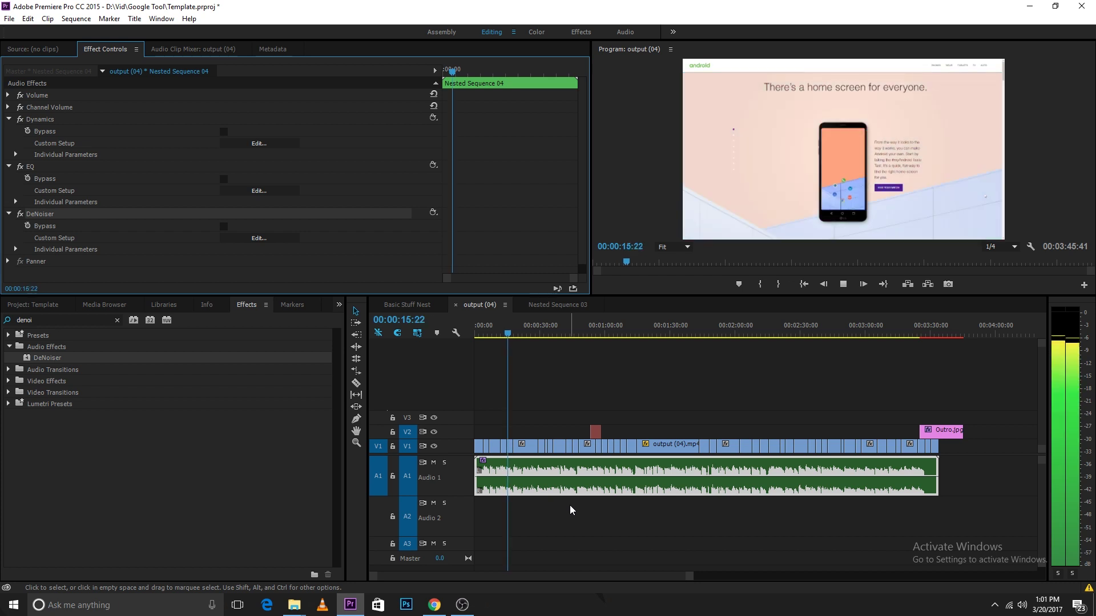